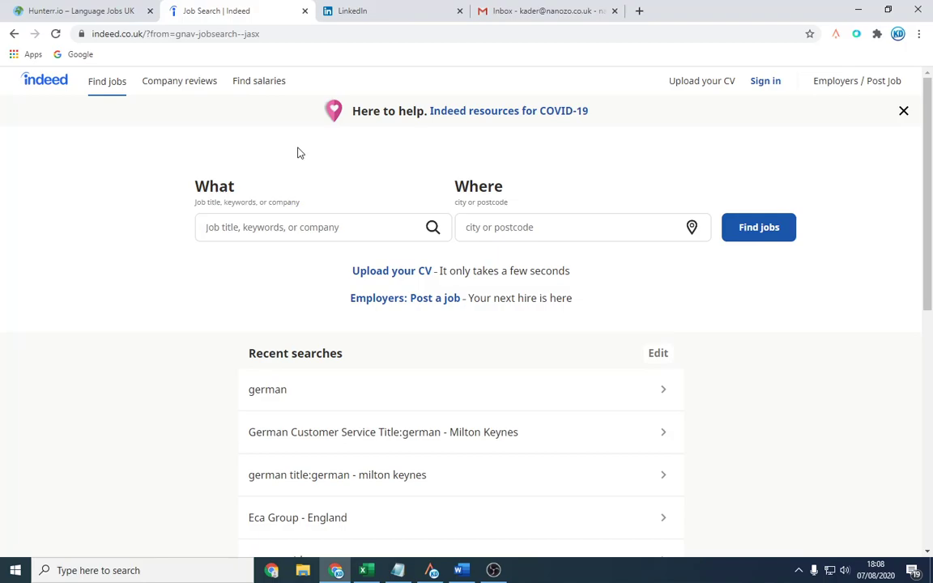
Step: Enter "project managers" as the job title to search for
click(317, 220)
text(pro)
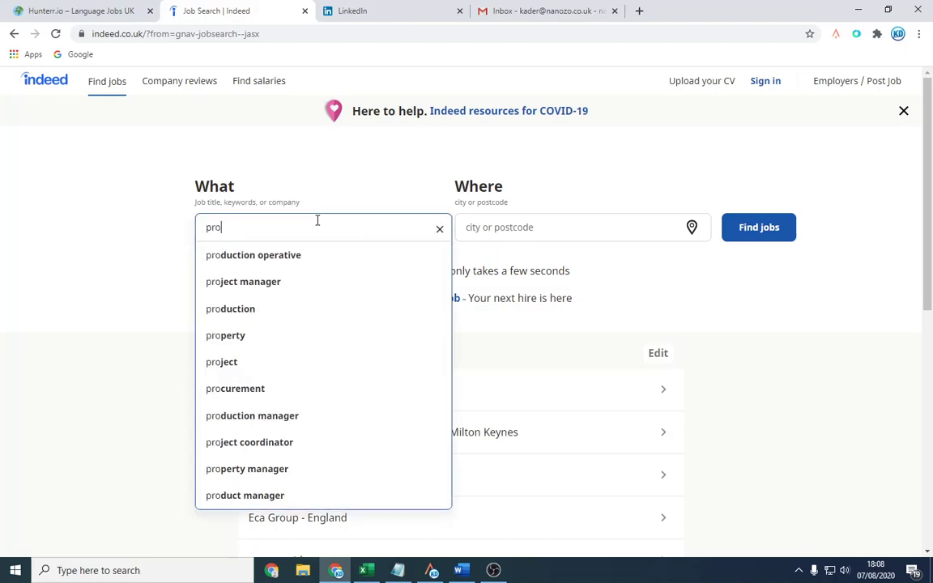
text(ject managers)
key(Tab)
Step: Set the search location to Birmingham, West Midlands and run the job search
text(b)
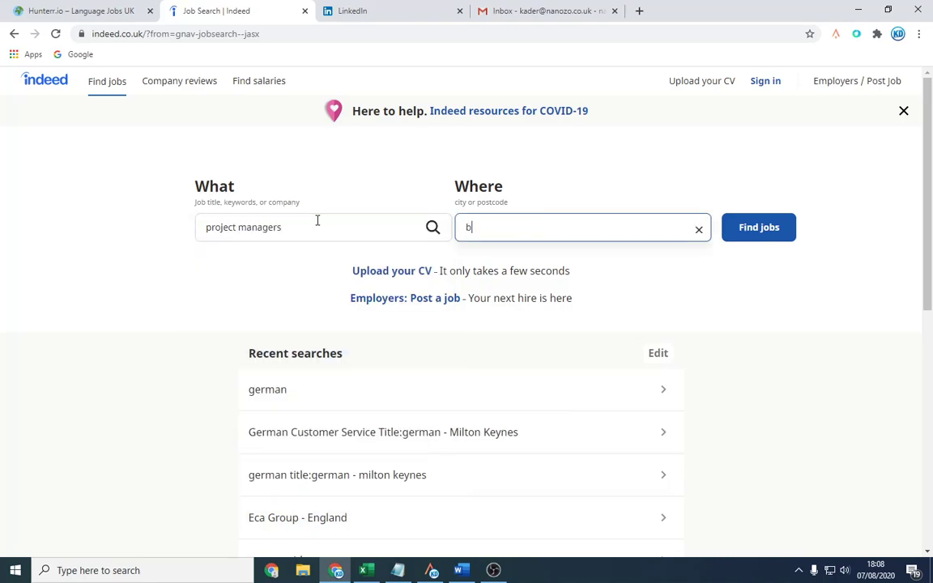
text(rimi)
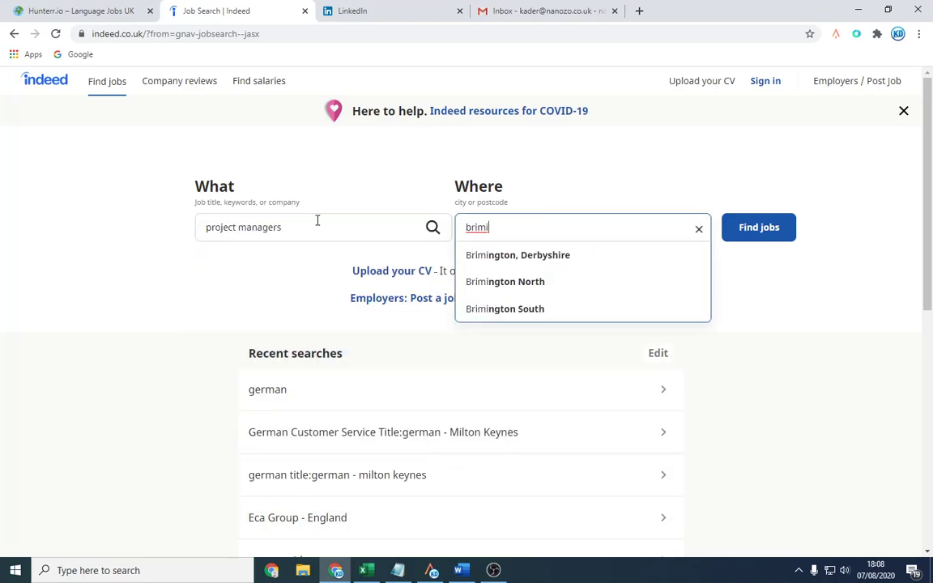
key(BackSpace)
key(BackSpace)
key(BackSpace)
key(BackSpace)
text(irgmin)
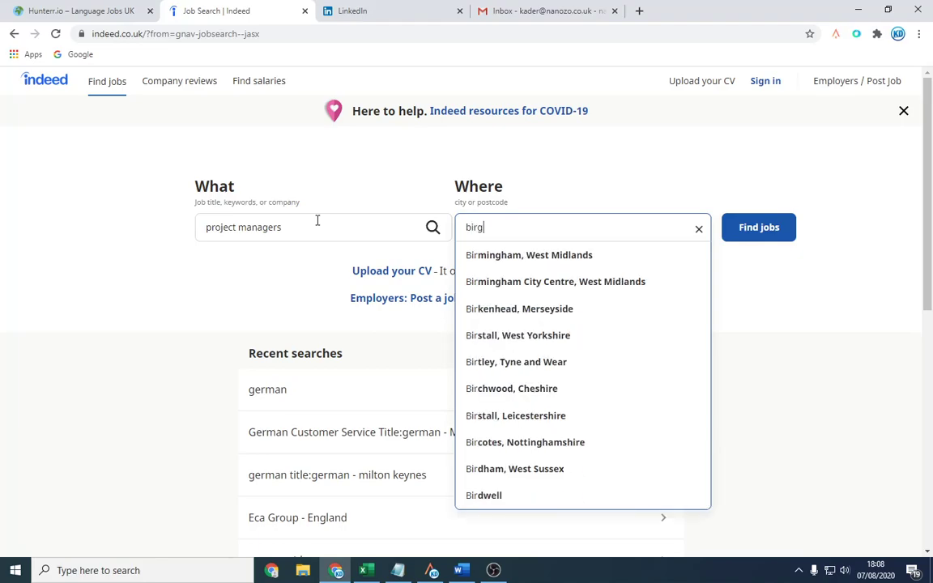
click(478, 254)
click(770, 227)
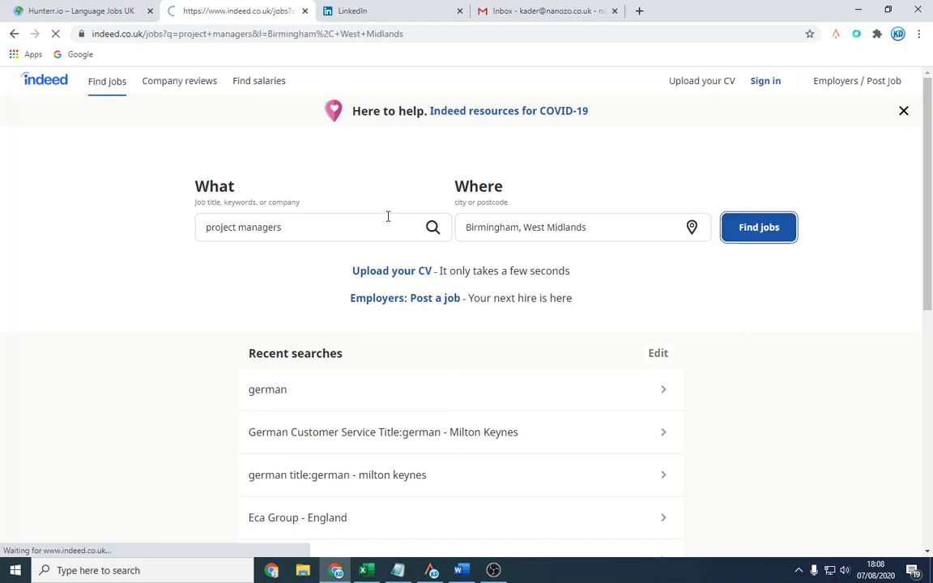
Step: Look through the job titles in the results for how well they match project manager roles
scroll(385, 233, down, 1)
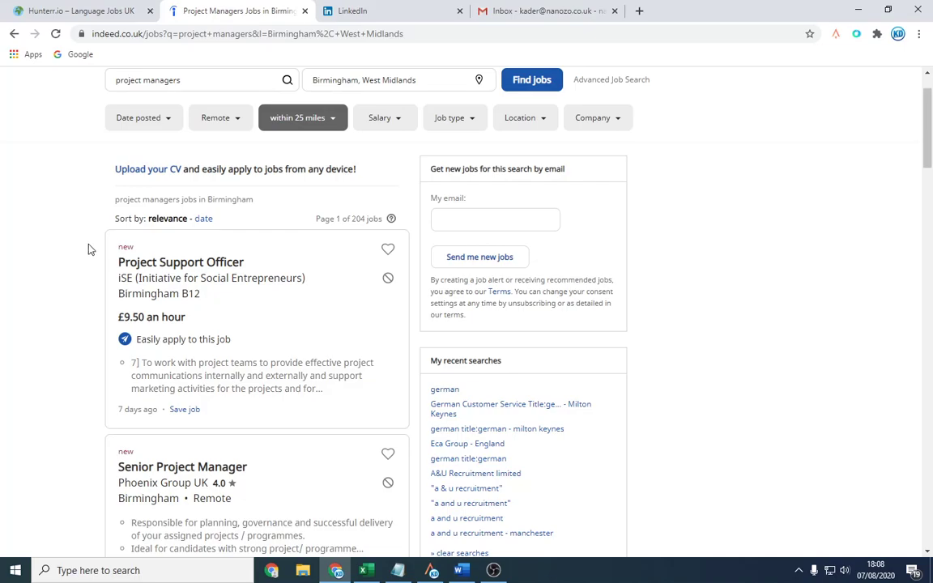
drag(243, 263, 119, 263)
click(62, 265)
scroll(229, 313, down, 5)
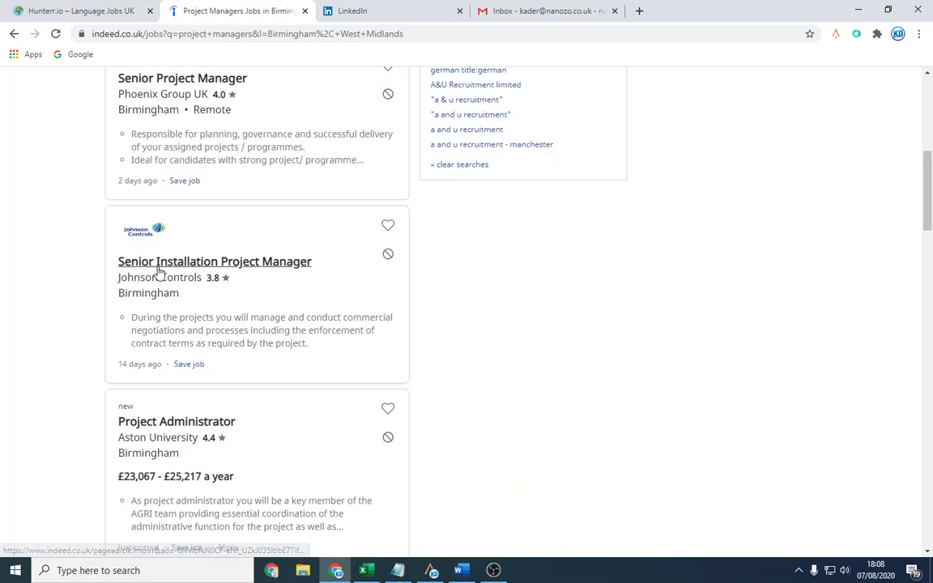
scroll(259, 269, down, 4)
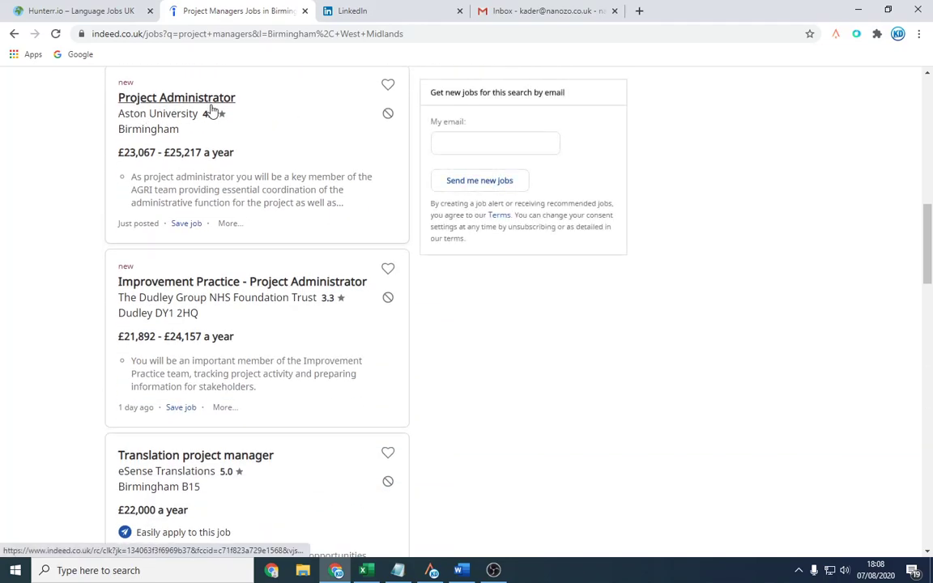
scroll(298, 275, up, 10)
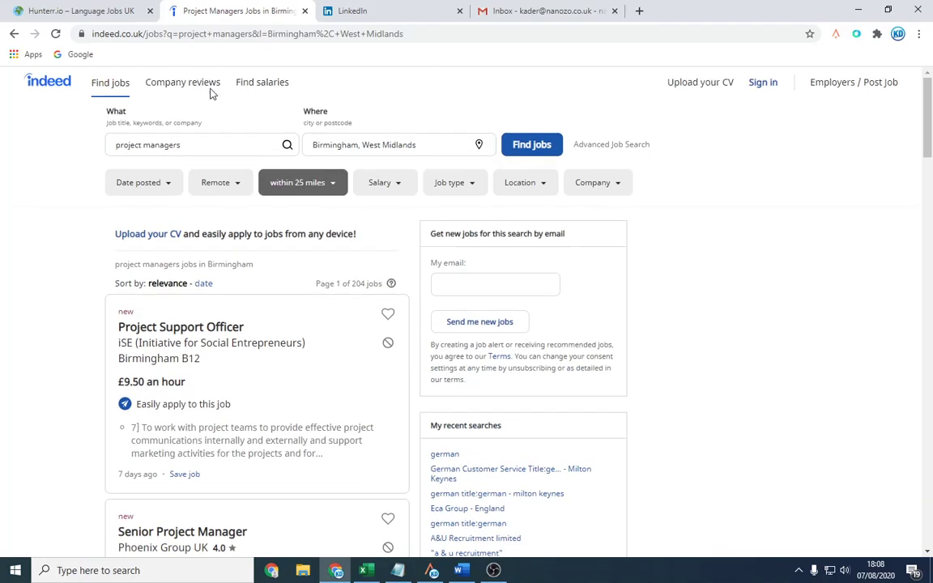
Step: Open the advanced job search and require the words "project manager" in the job title
click(636, 147)
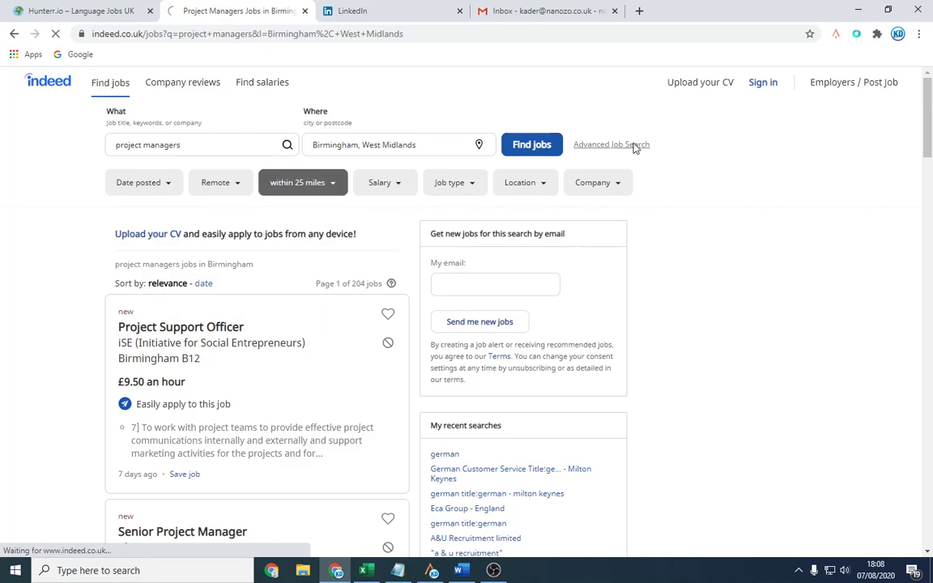
scroll(393, 302, down, 3)
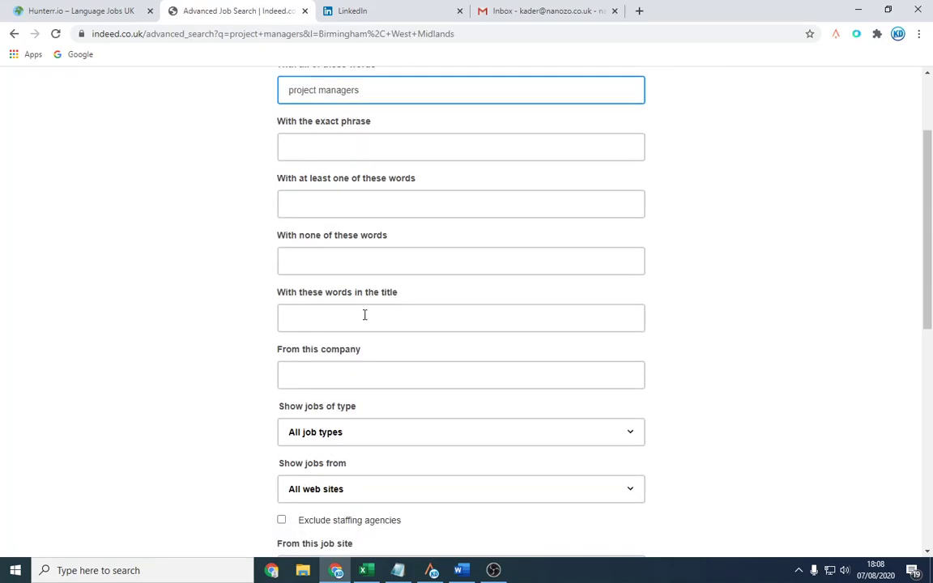
click(341, 320)
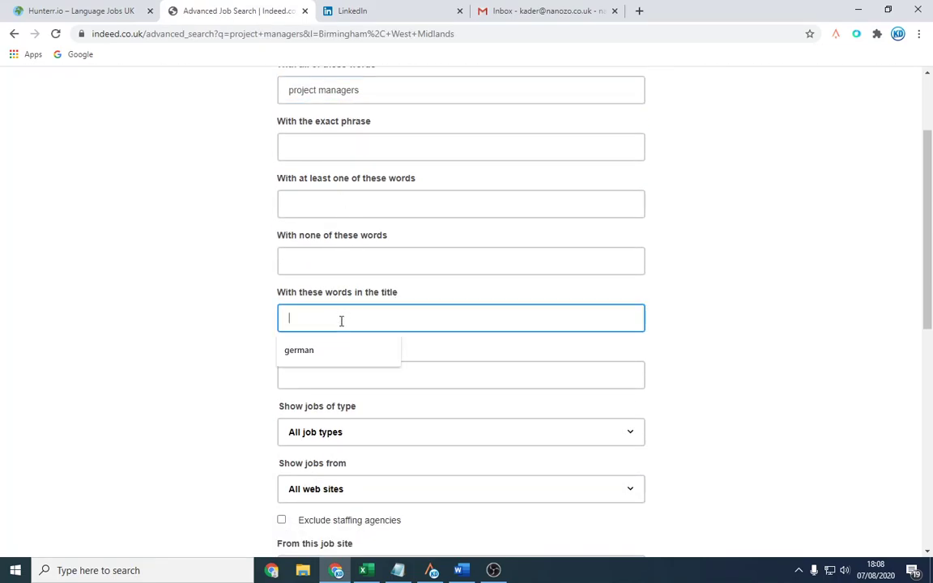
text(project manager)
click(285, 334)
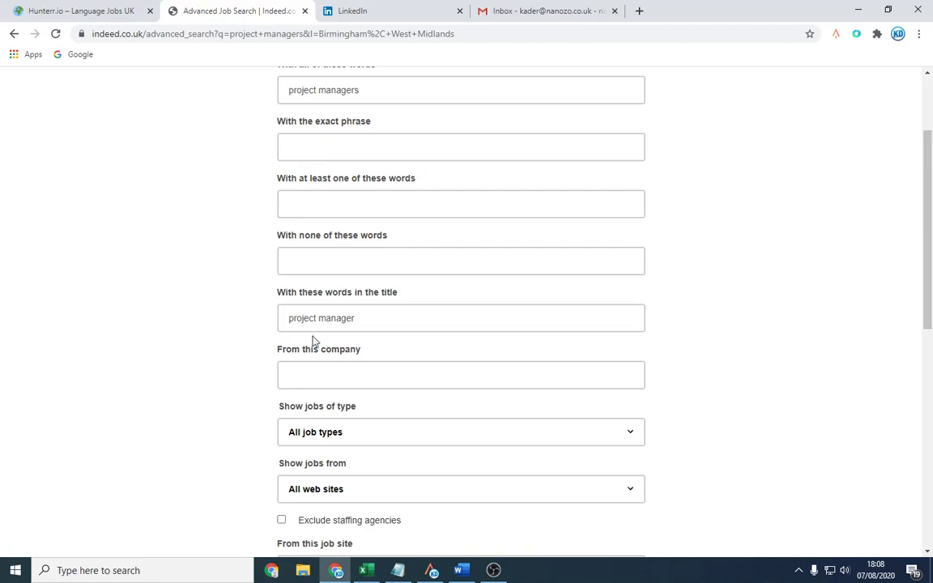
Step: Exclude staffing agencies from the advanced search and find the matching jobs
scroll(383, 362, down, 2)
click(357, 327)
scroll(358, 333, down, 4)
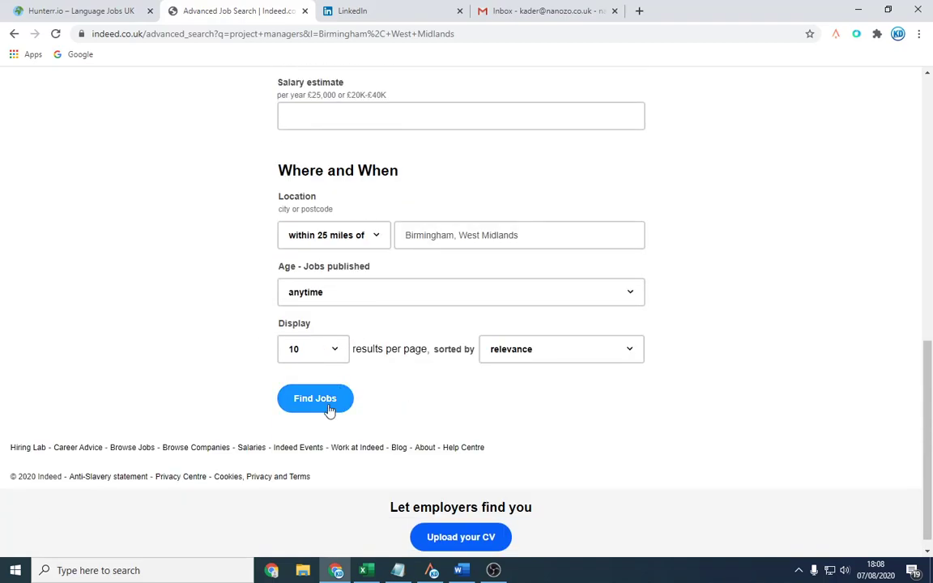
click(328, 407)
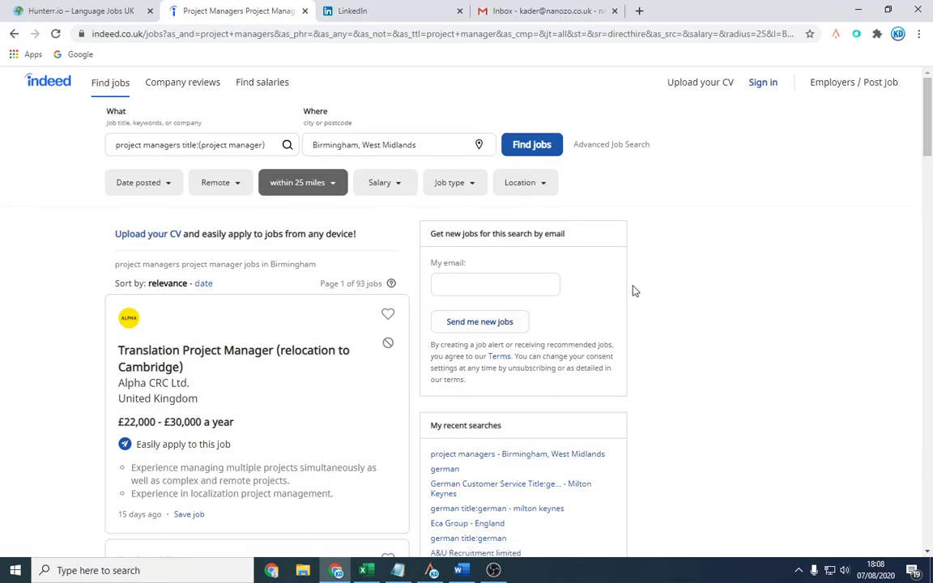
Step: Review the narrowed results and open the Project Manager vacancy at Phoenix Group UK in Birmingham
drag(339, 284, 375, 284)
click(320, 299)
click(444, 146)
click(710, 273)
scroll(376, 342, down, 5)
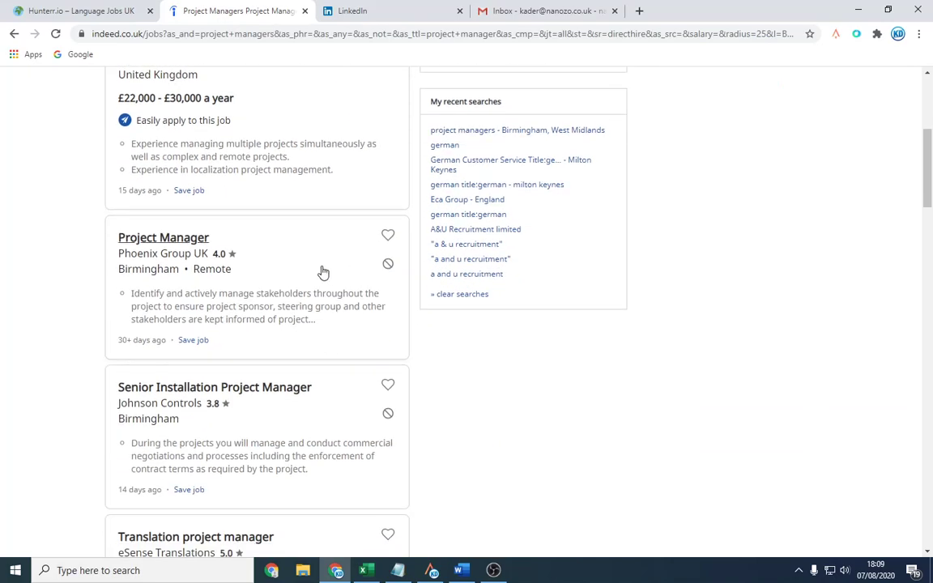
click(322, 272)
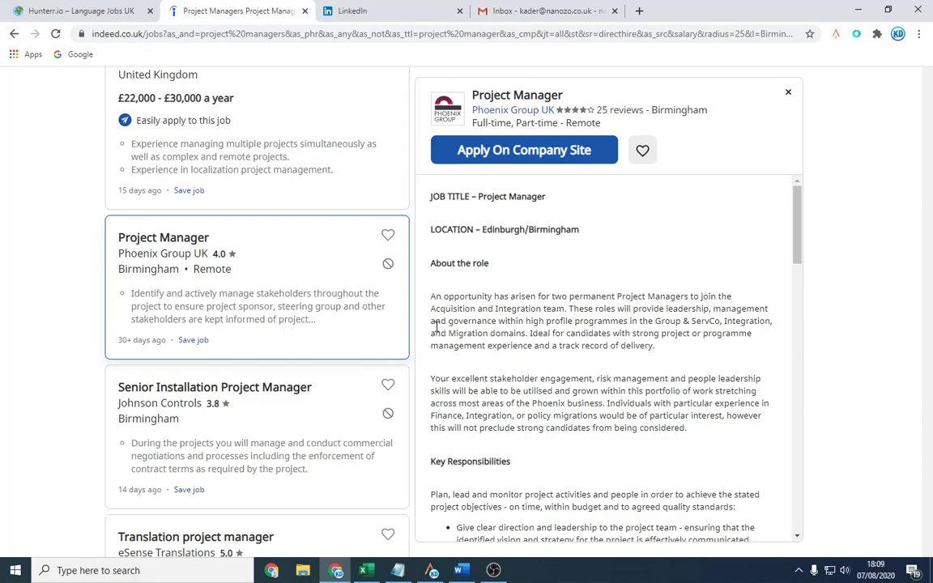
Step: Search Google for the company name "Phoenix Group" taken from the vacancy details
drag(469, 111, 535, 118)
right_click(535, 118)
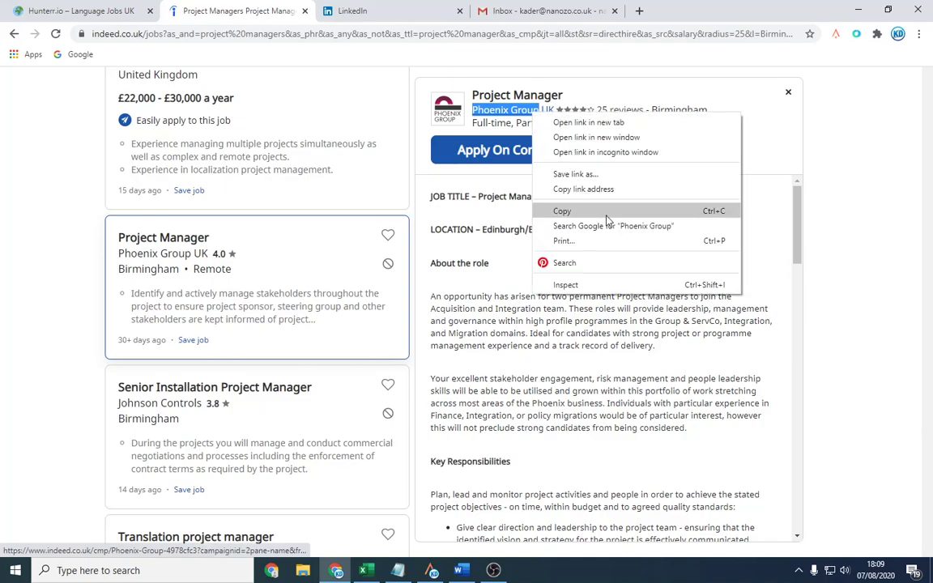
click(551, 201)
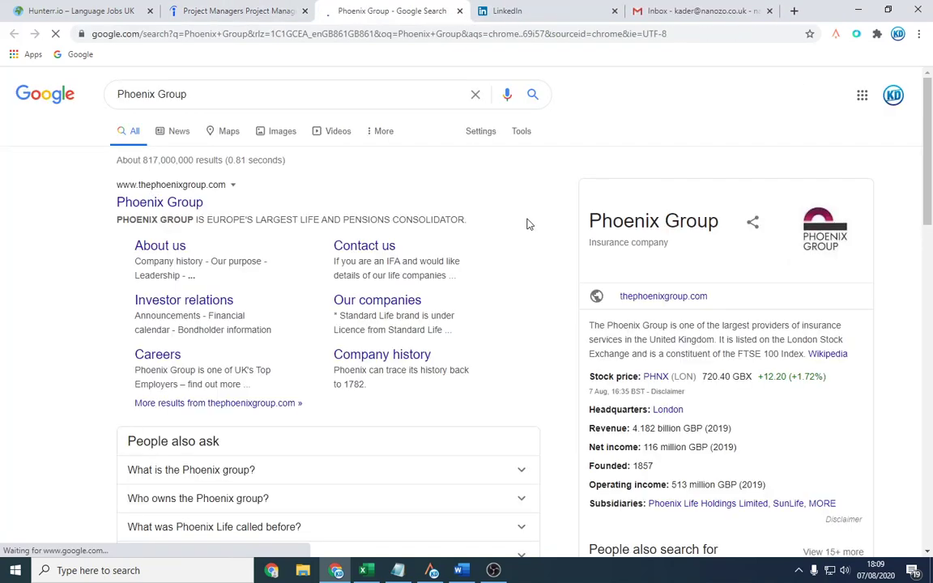
Step: Open the Phoenix Group website from the search results in a new tab and look over its home page
right_click(202, 197)
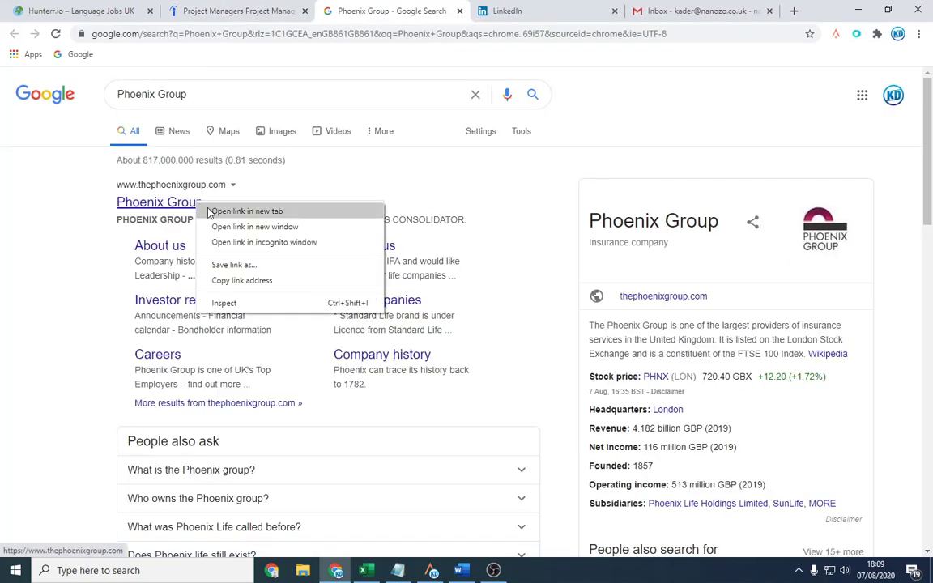
click(239, 211)
click(439, 6)
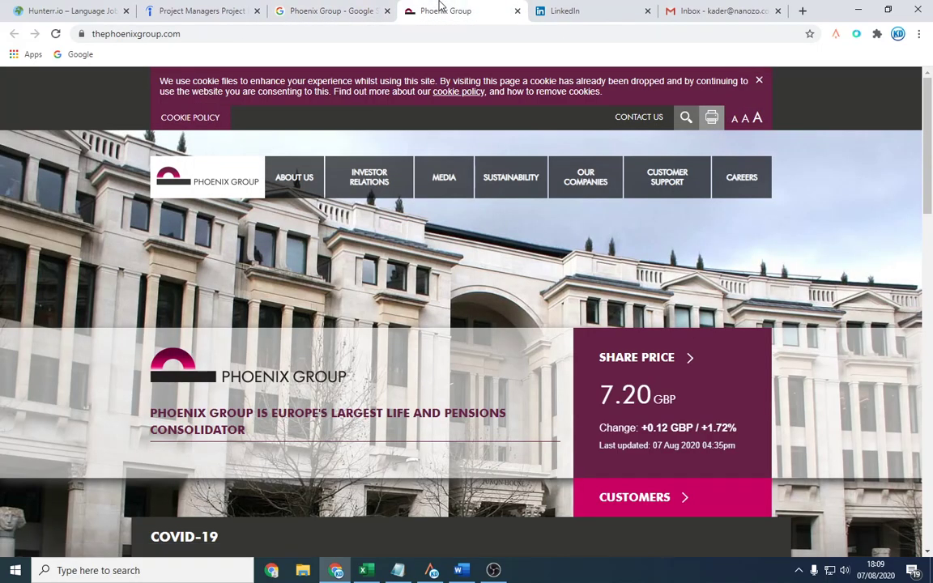
scroll(408, 387, down, 4)
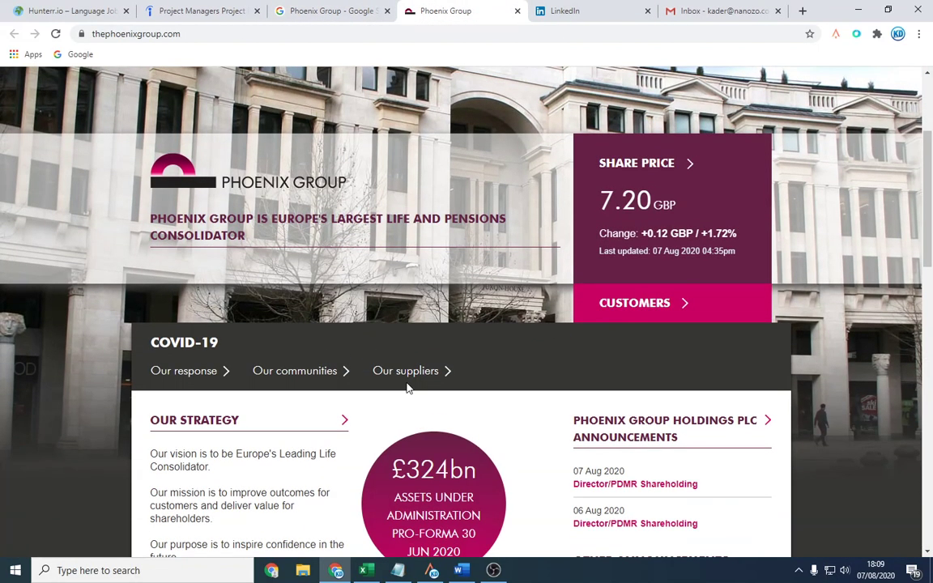
scroll(407, 387, up, 4)
drag(592, 357, 675, 358)
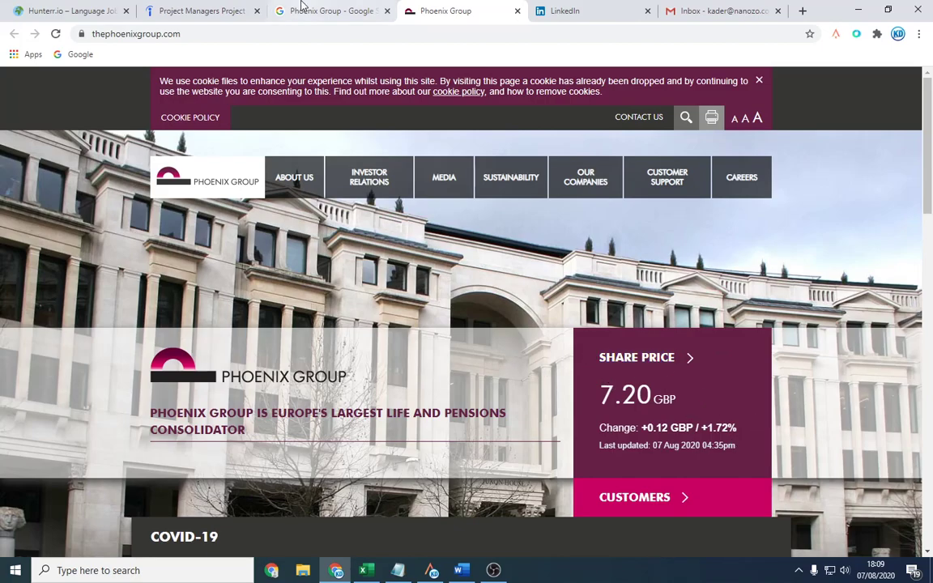
Step: Search Google for "Phoenix Group linkedin" and open the UK savings and retirement company's LinkedIn page
click(304, 9)
click(224, 96)
text(linkedi)
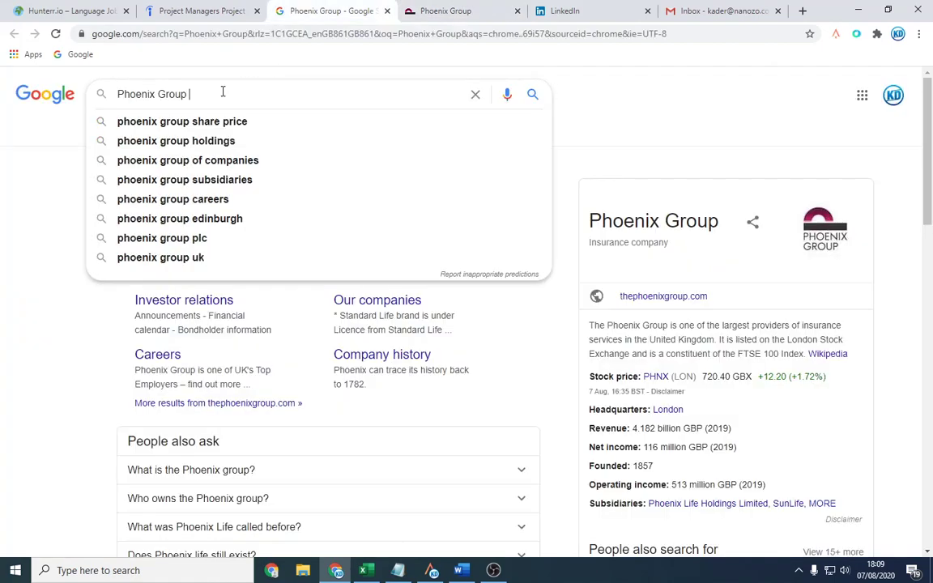
text(n)
key(Return)
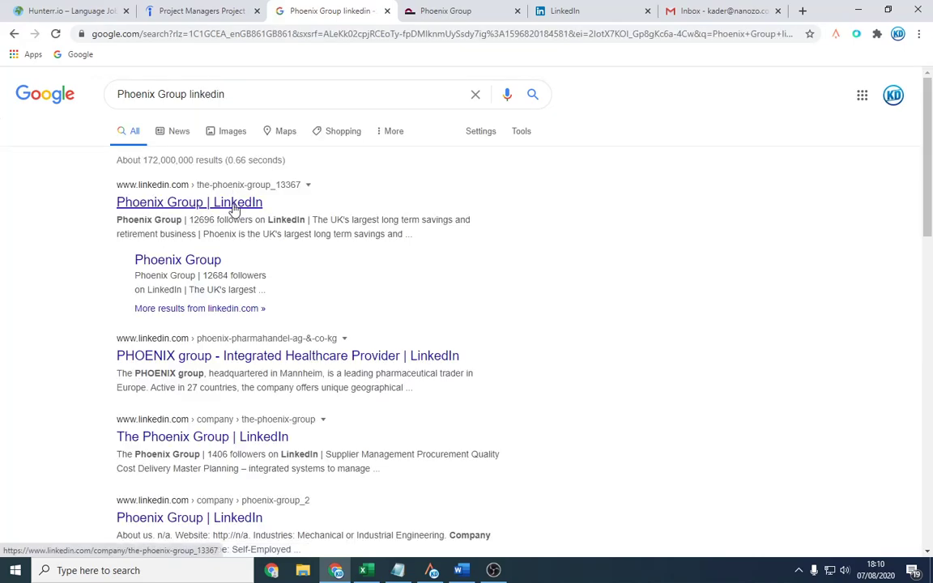
click(234, 206)
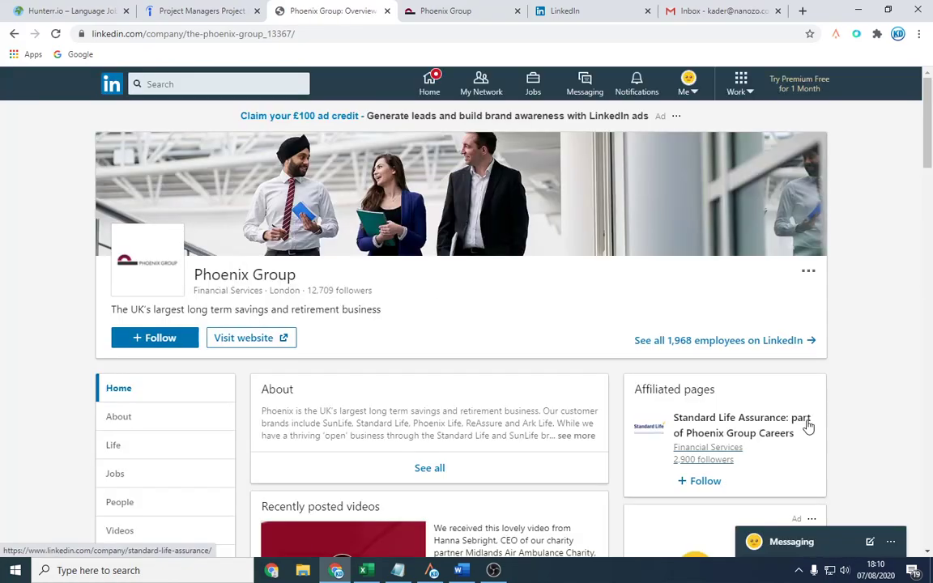
Step: Check the overview and employee link on Phoenix Group's LinkedIn page, and open its People section
drag(629, 347, 842, 343)
click(842, 344)
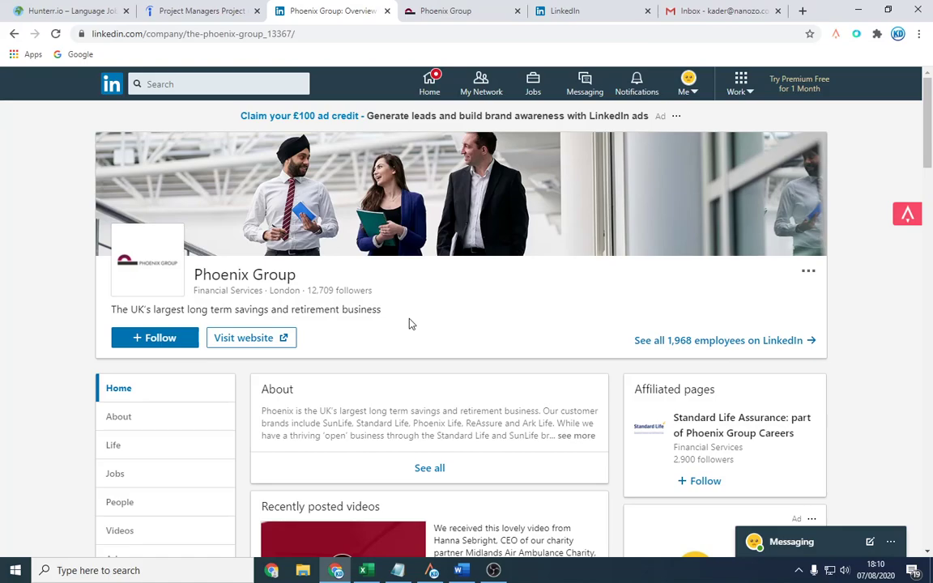
scroll(409, 324, down, 1)
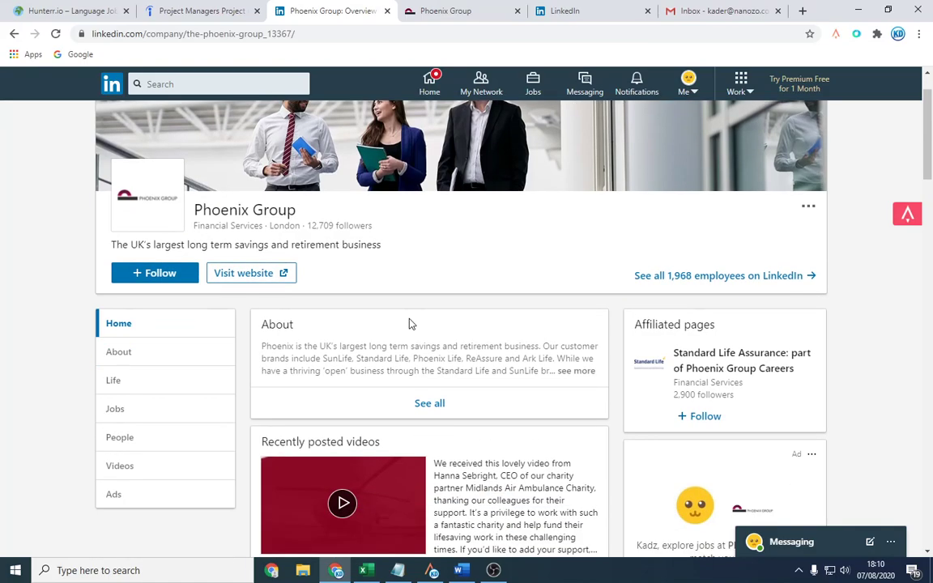
drag(630, 276, 817, 270)
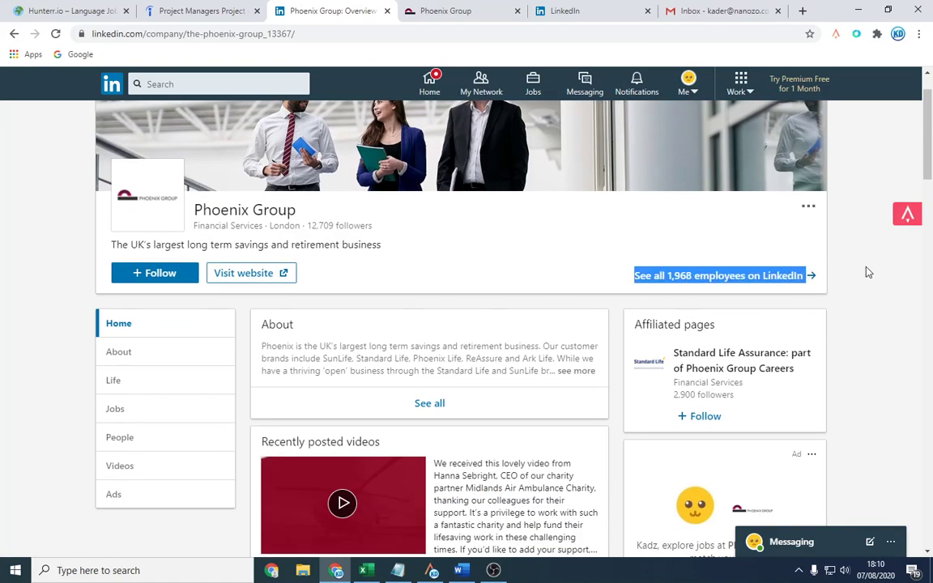
click(779, 240)
scroll(230, 315, down, 1)
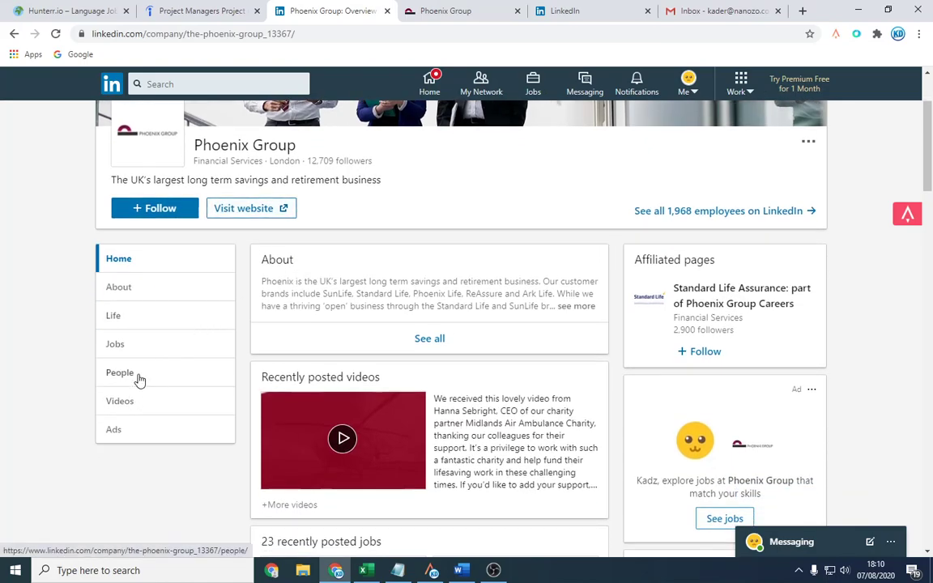
scroll(328, 304, up, 2)
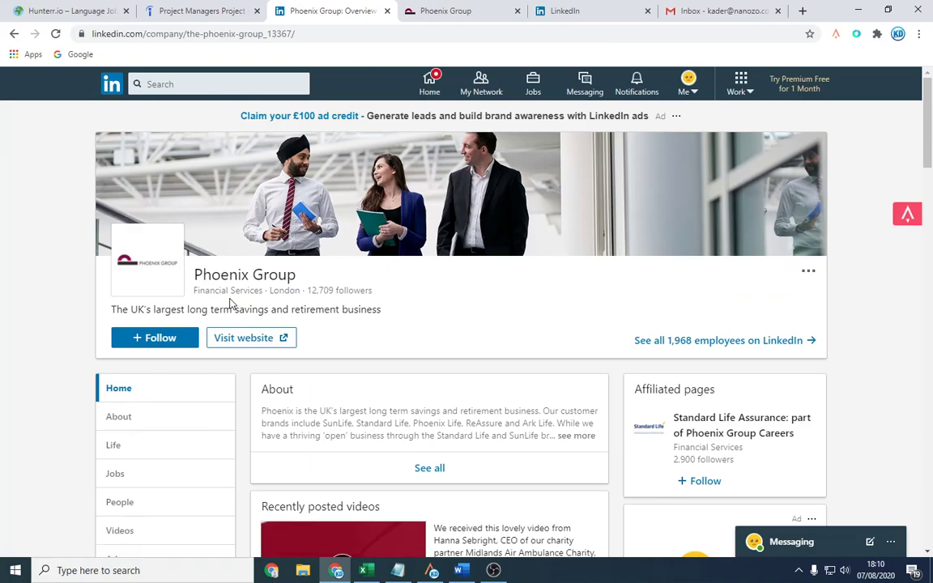
scroll(230, 304, down, 1)
click(141, 439)
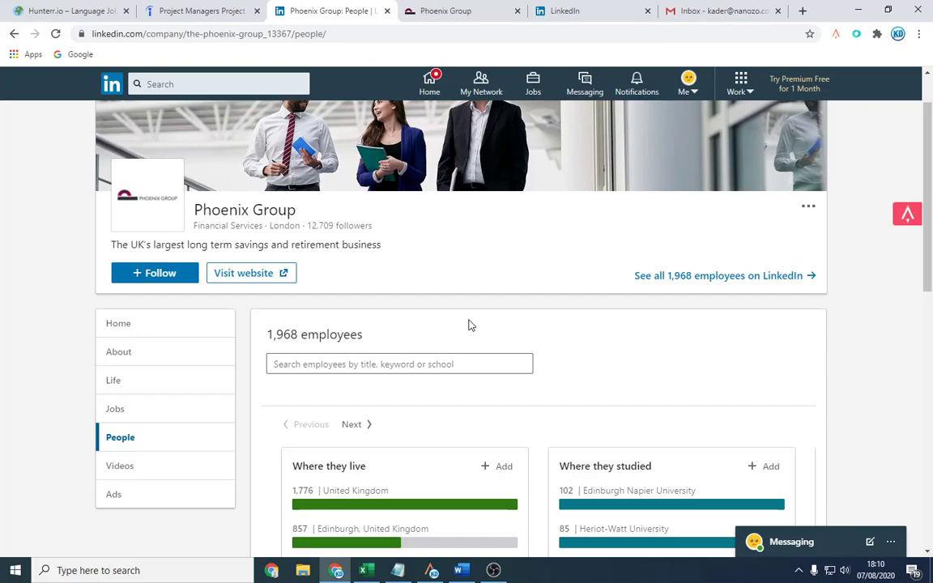
Step: Filter the company's employees by the keyword "recruitment" and look through the matching profiles
click(380, 362)
click(342, 392)
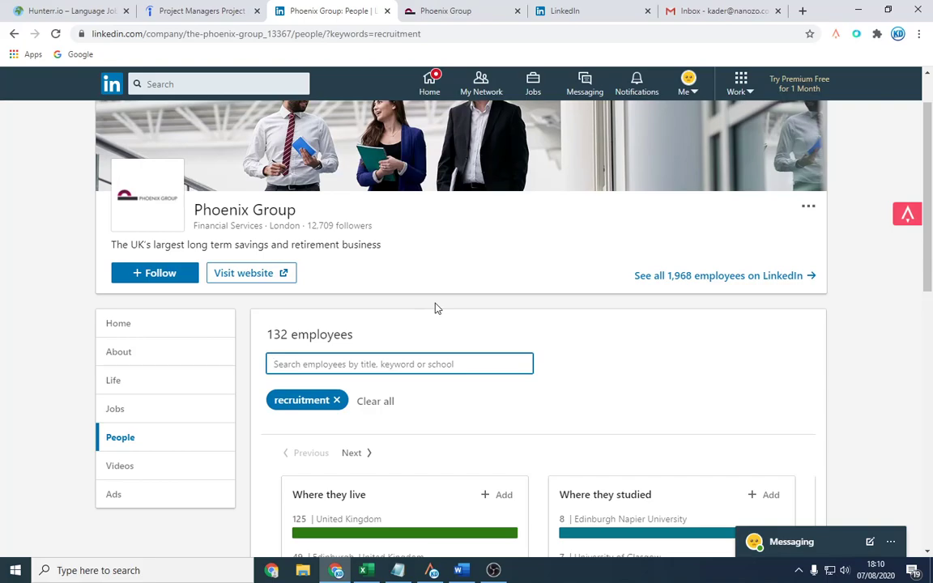
scroll(436, 308, down, 5)
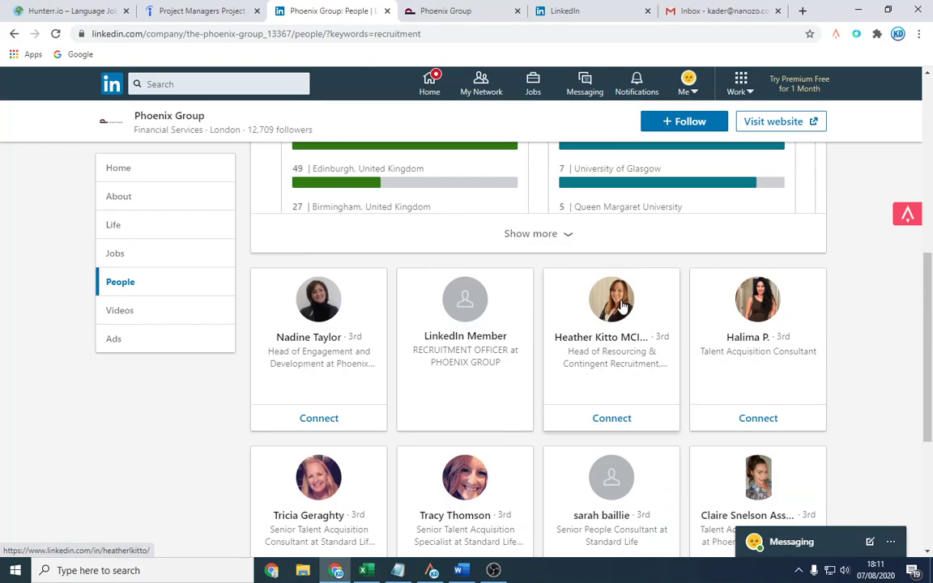
scroll(622, 306, down, 2)
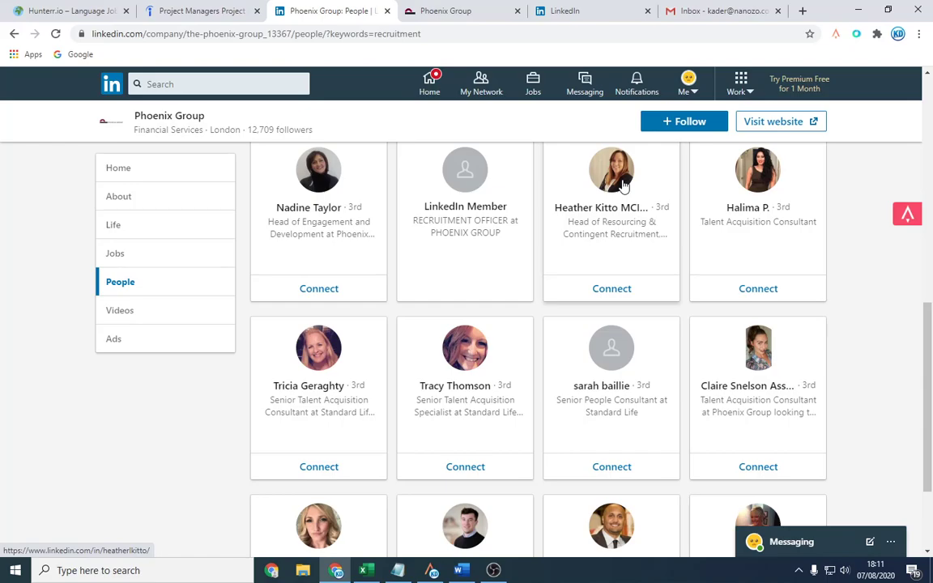
Step: Look through the remaining recruitment profiles and open the profile of the Head of Resourcing & Contingent Recruitment
scroll(589, 347, down, 1)
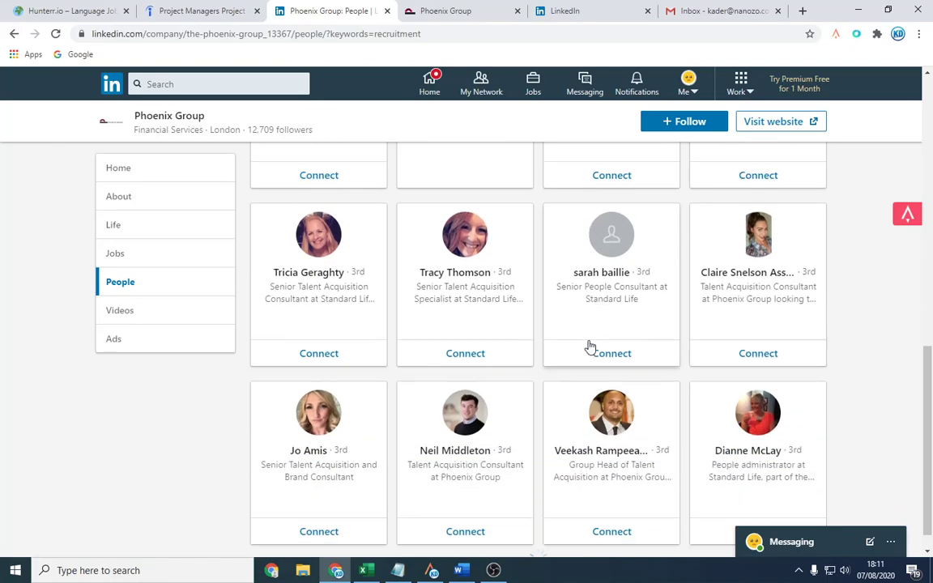
scroll(605, 358, down, 3)
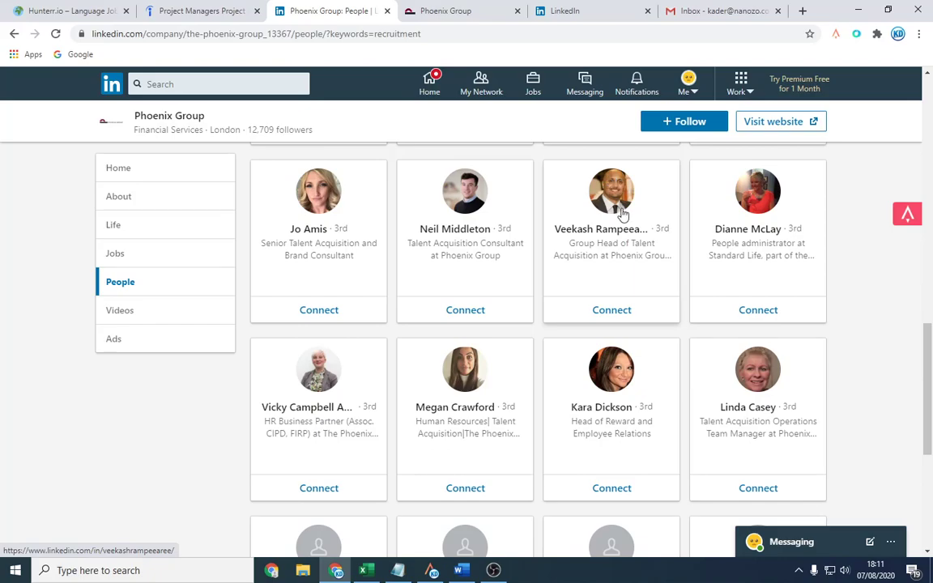
scroll(620, 213, up, 6)
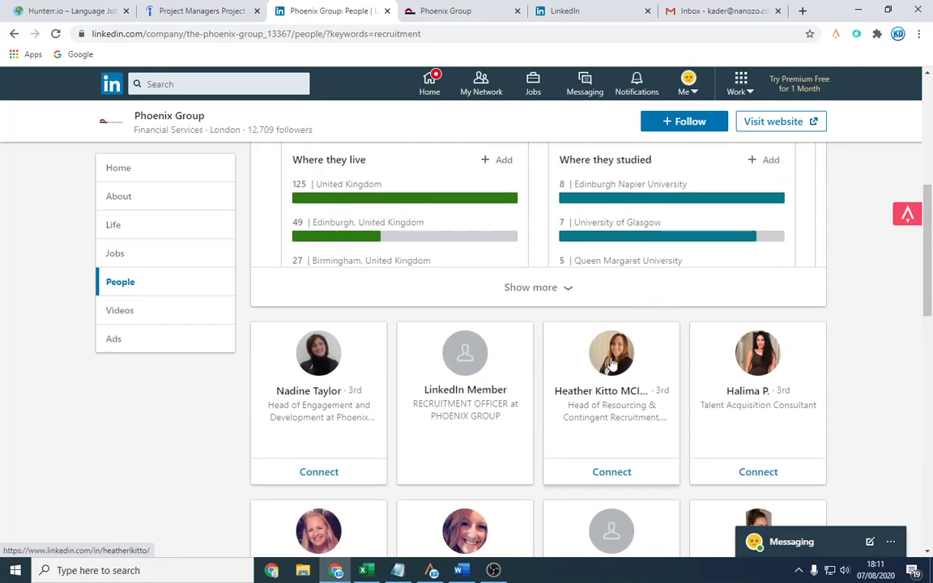
click(614, 364)
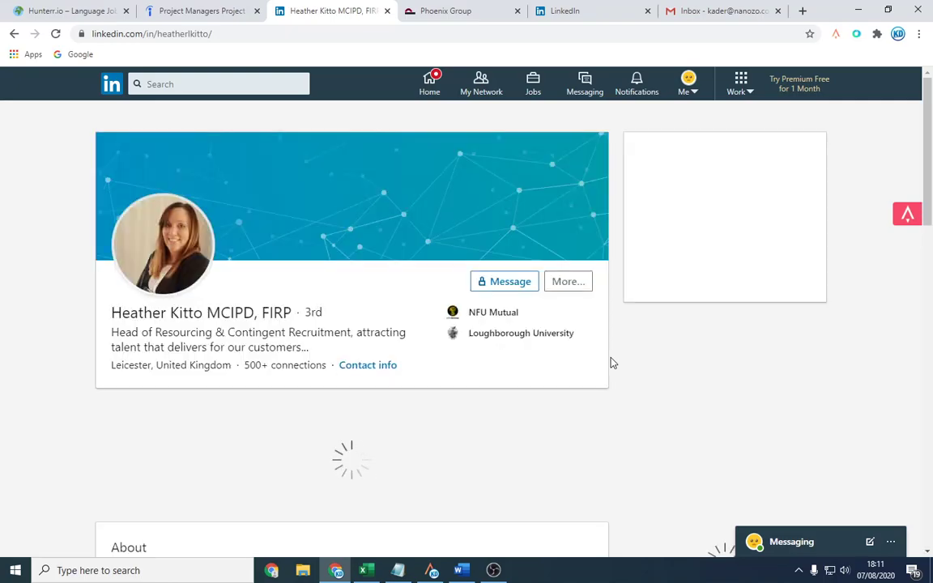
Step: Look up the contact's details with the Apollo extension and check the Experience section of the LinkedIn profile
click(909, 215)
click(826, 158)
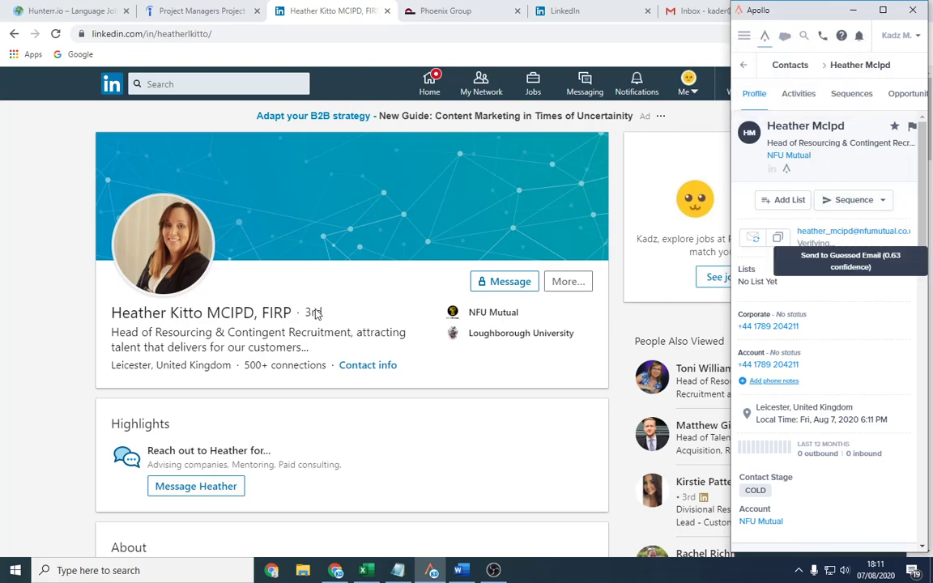
scroll(298, 317, down, 8)
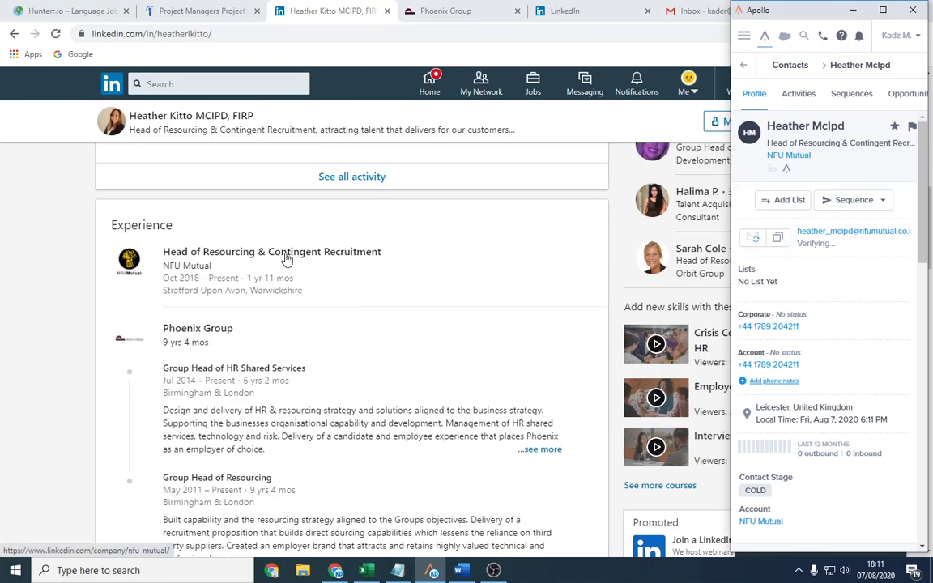
scroll(254, 276, up, 8)
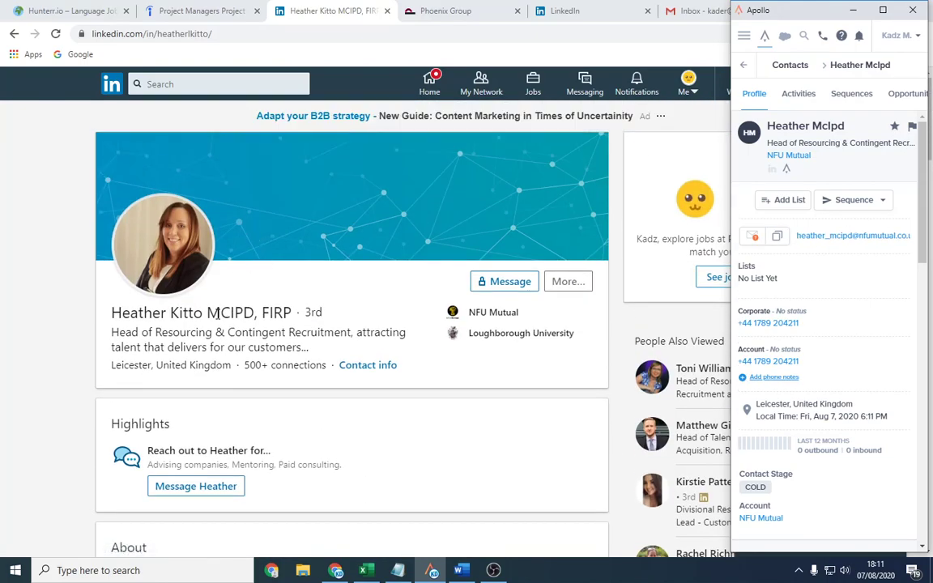
Step: Copy the contact's first and last name from the profile and review the Phoenix Group roles under Experience
double_click(231, 312)
click(227, 313)
drag(201, 313, 112, 314)
right_click(139, 314)
click(169, 323)
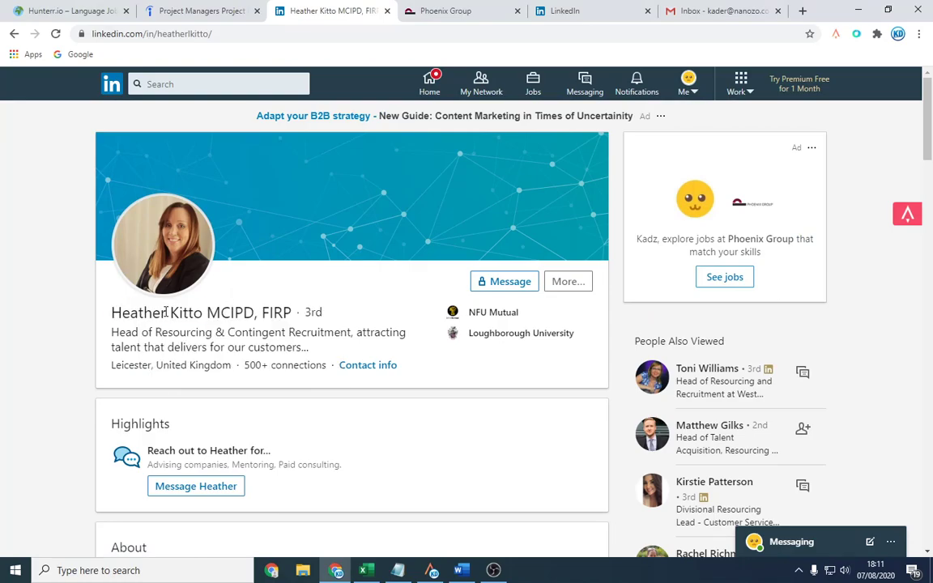
scroll(190, 318, down, 10)
scroll(194, 321, down, 2)
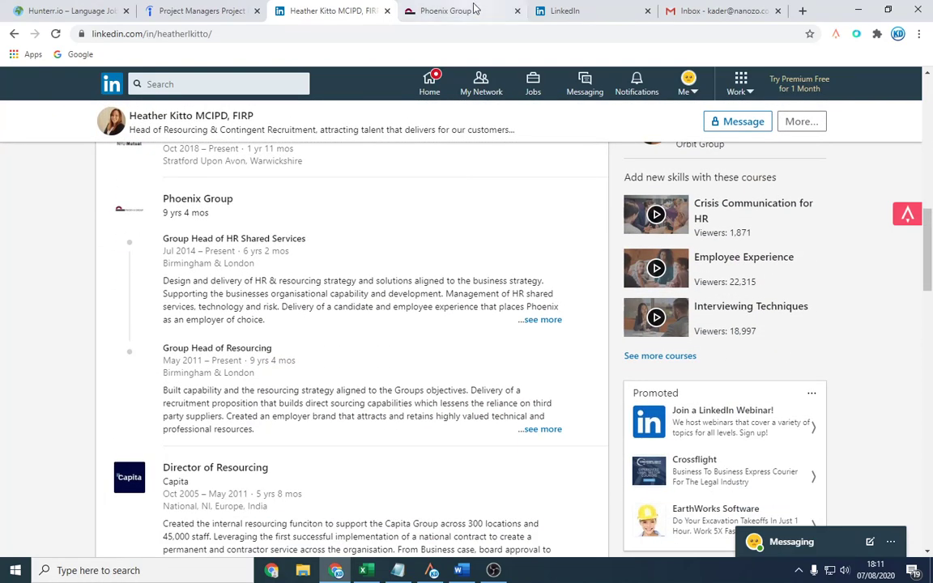
Step: On the Phoenix Group website tab, shorten the web address to the bare domain thephoenixgroup.com
click(466, 10)
click(197, 34)
key(Home)
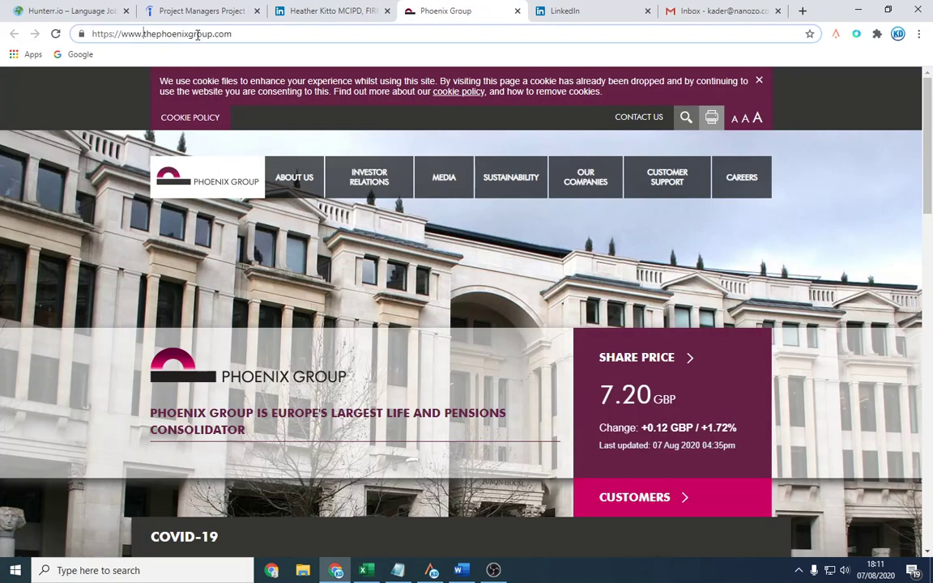
key(BackSpace)
key(BackSpace)
key(BackSpace)
key(BackSpace)
key(BackSpace)
key(BackSpace)
key(BackSpace)
key(BackSpace)
key(BackSpace)
key(BackSpace)
key(BackSpace)
key(BackSpace)
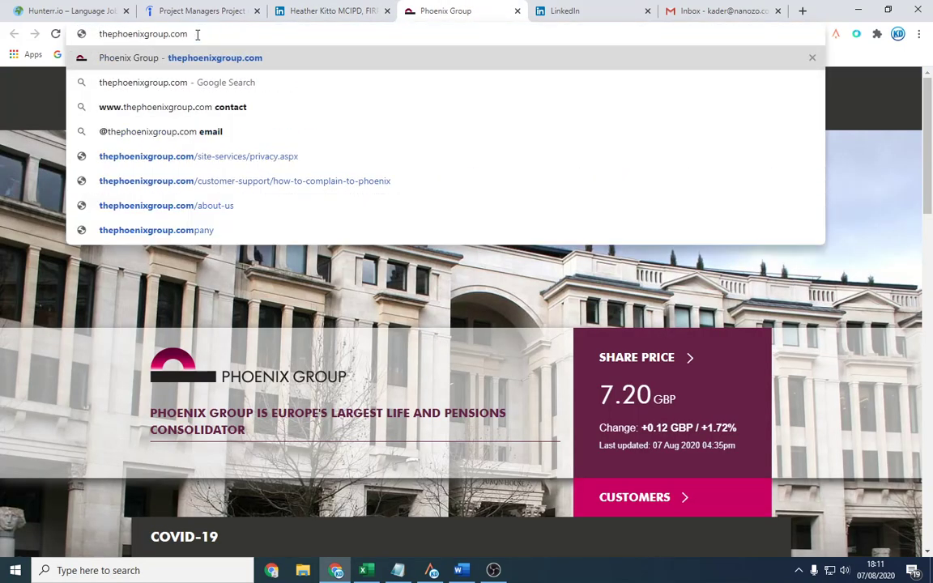
Step: Build an email guess by adding the copied name and @ before the domain, with a full stop between first and last name
key(ctrl+v)
text(@)
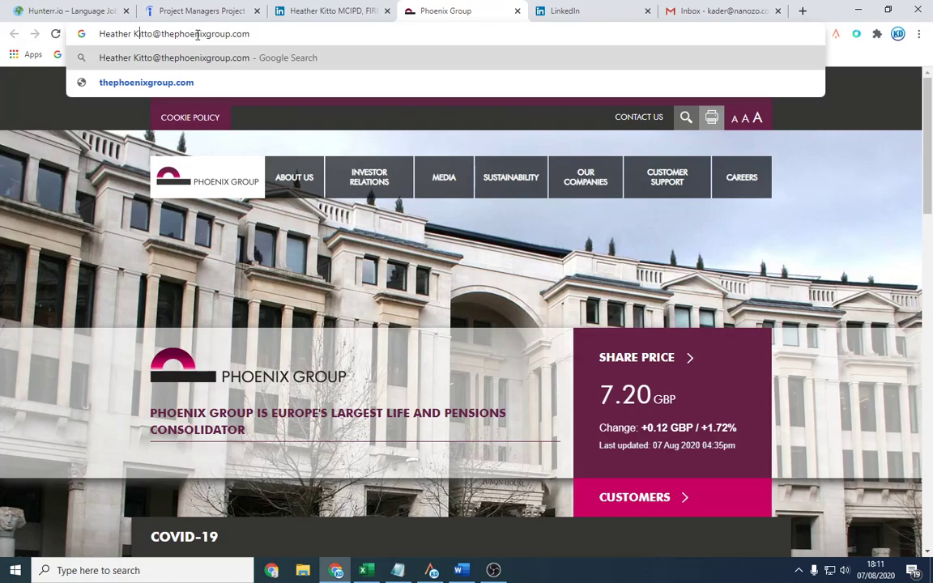
key(BackSpace)
text(.)
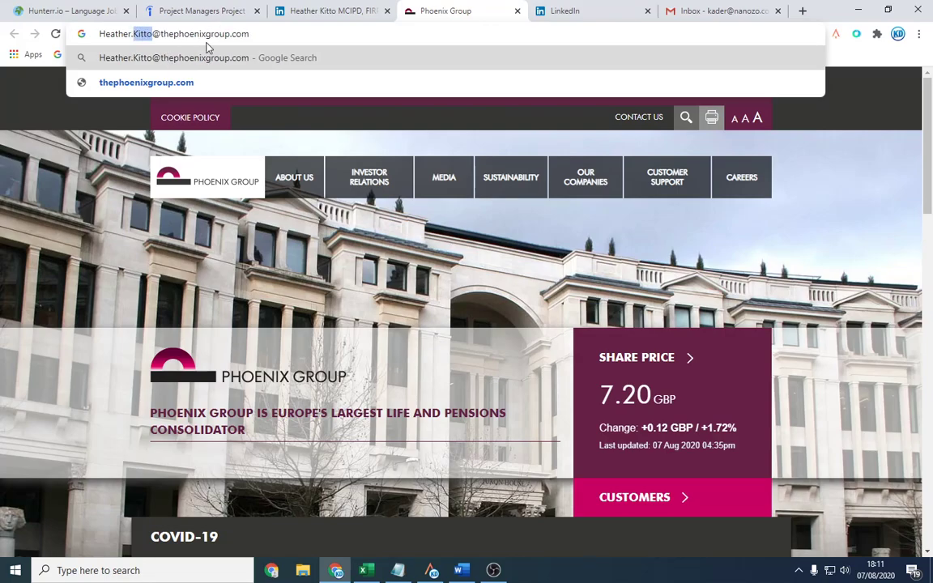
Step: Vary the email guess by removing the full stop and shortening the first name to its initial
click(133, 36)
key(BackSpace)
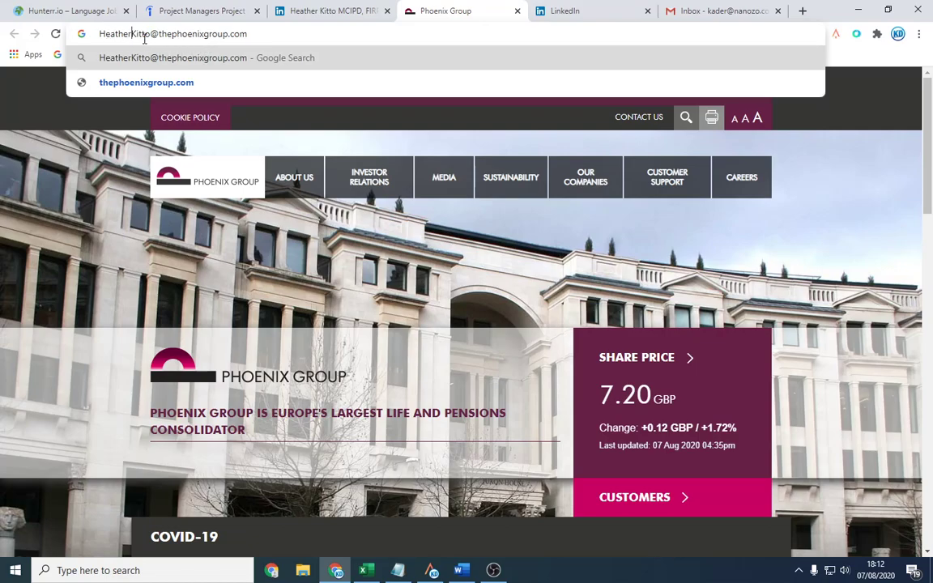
key(BackSpace)
key(BackSpace)
key(BackSpace)
key(BackSpace)
key(BackSpace)
key(BackSpace)
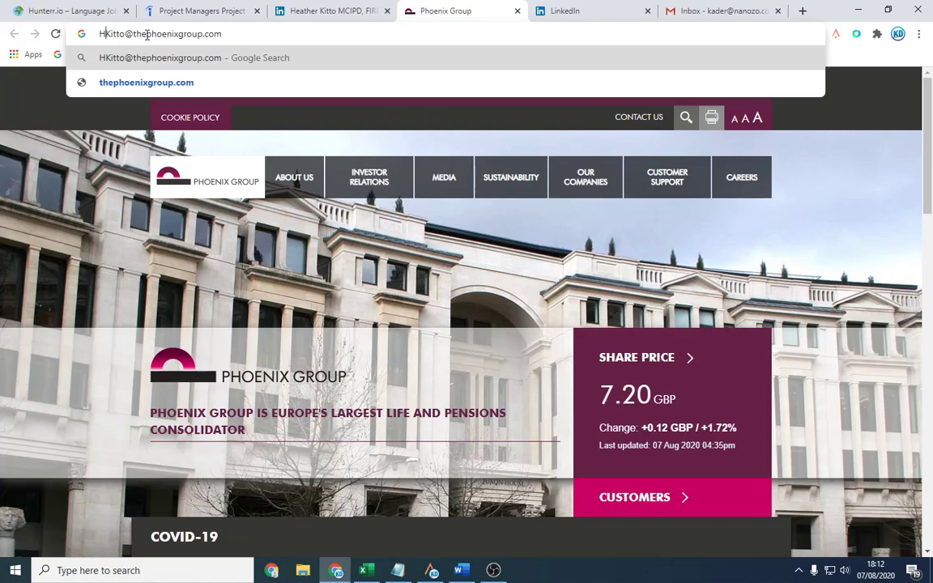
key(ctrl+a)
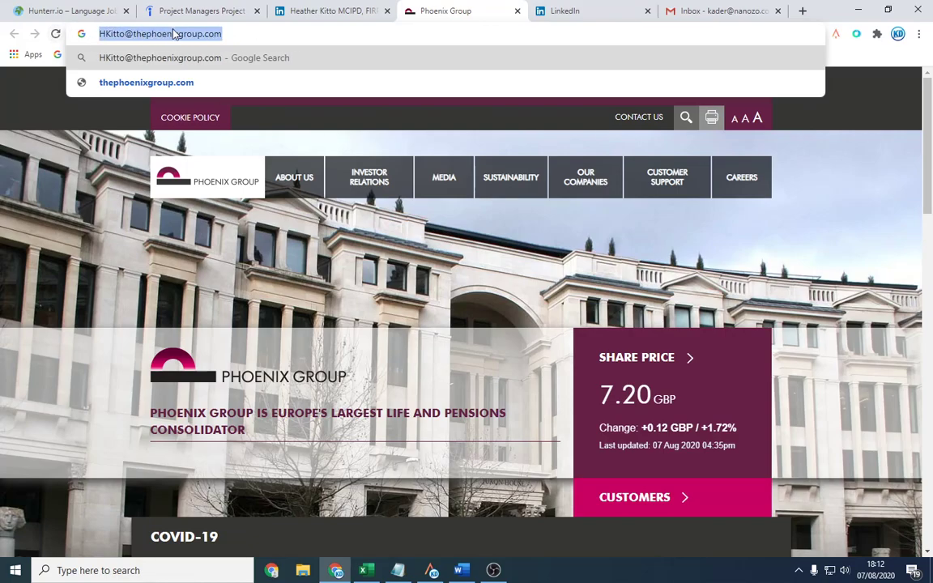
click(104, 34)
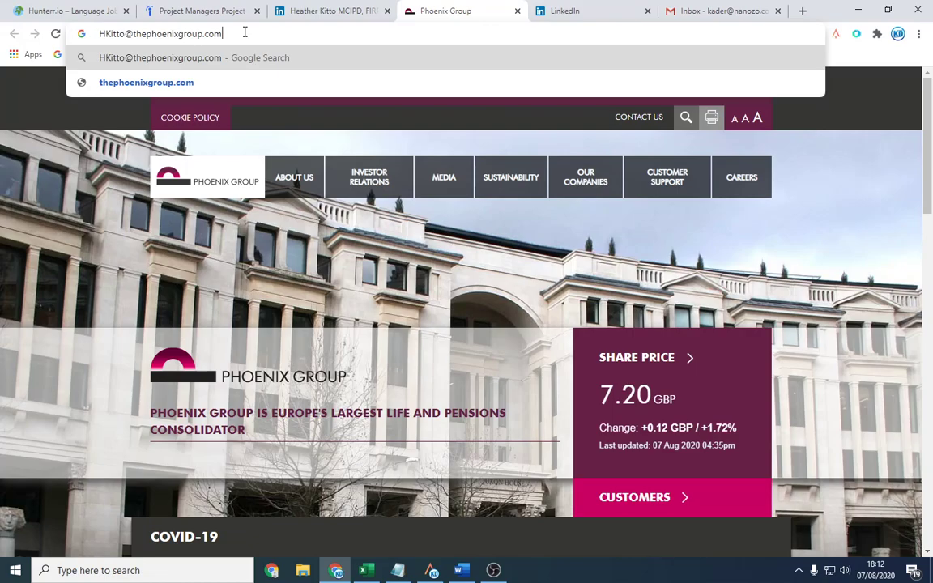
Step: Remove the name part of the email guess and load the company's alternative domain, thephoenixgroup.co.uk
double_click(123, 34)
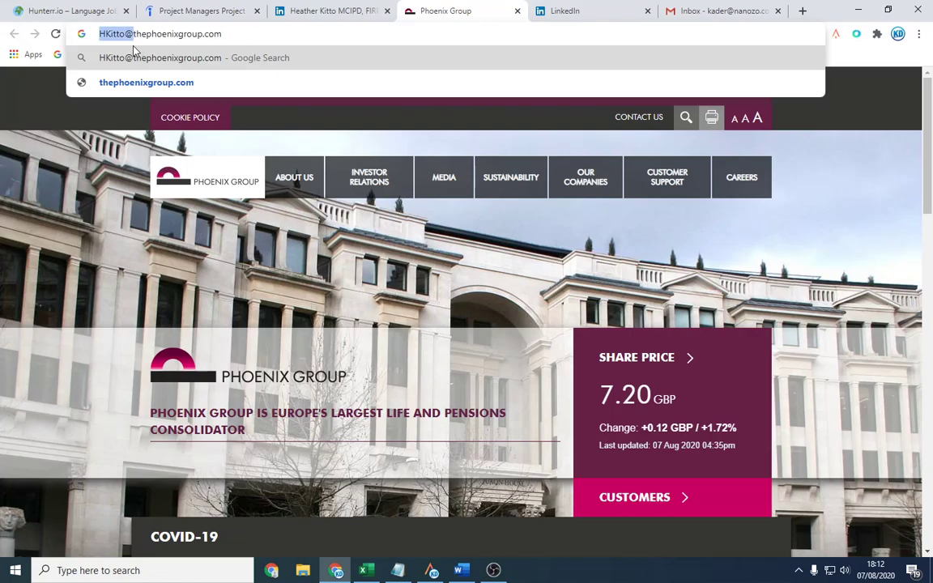
key(Delete)
key(Delete)
key(End)
key(BackSpace)
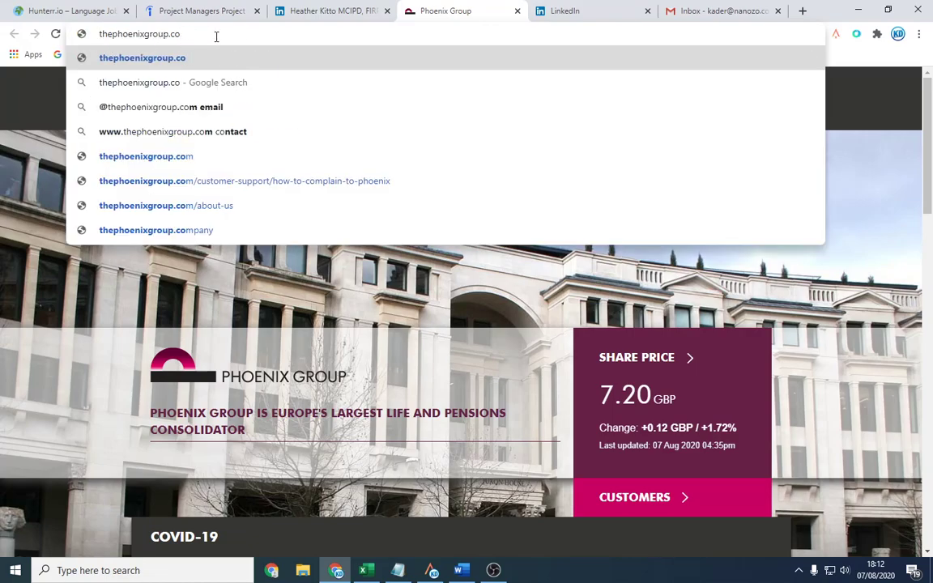
text(.uk)
key(Return)
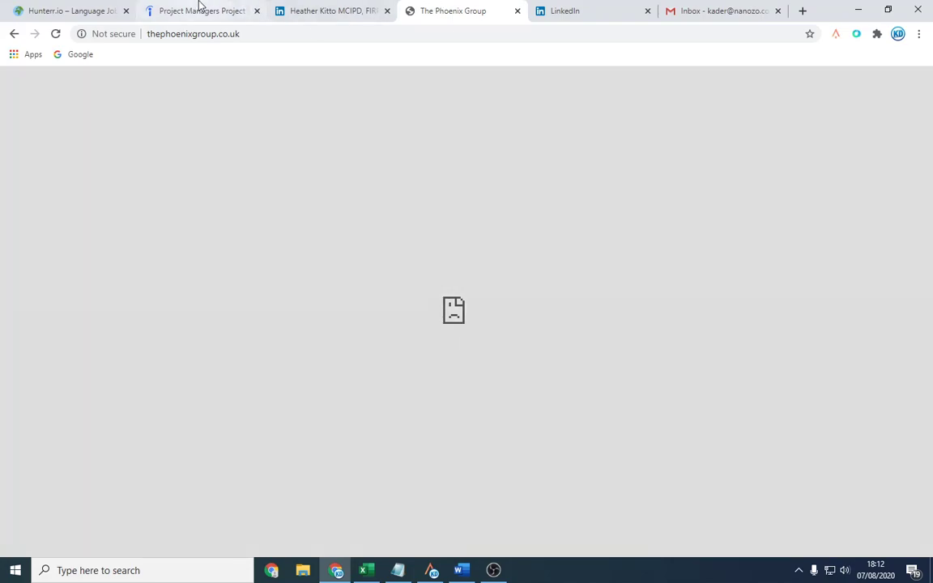
Step: Glance at the Gmail inbox and open Kubix Media's Project Communications Manager listing in the Indeed results
click(199, 11)
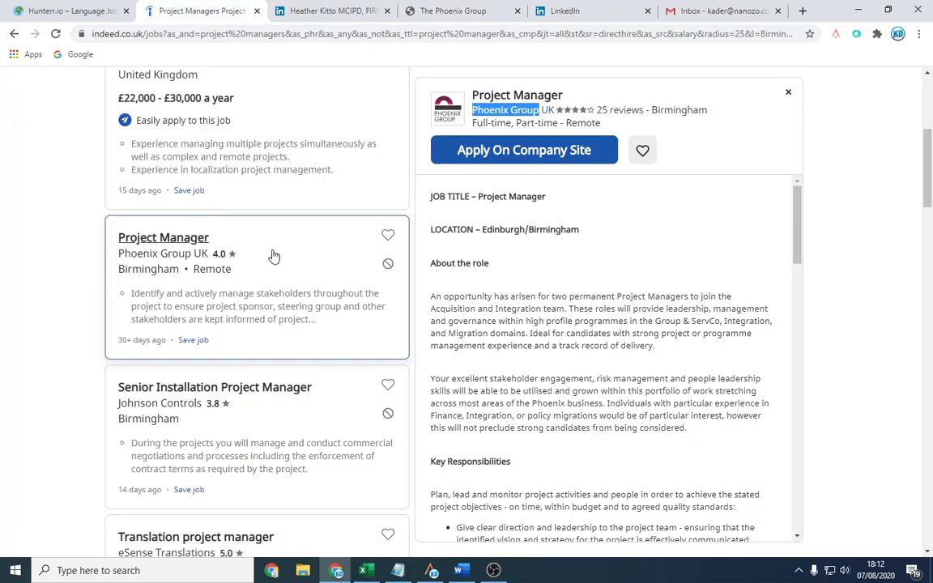
click(717, 10)
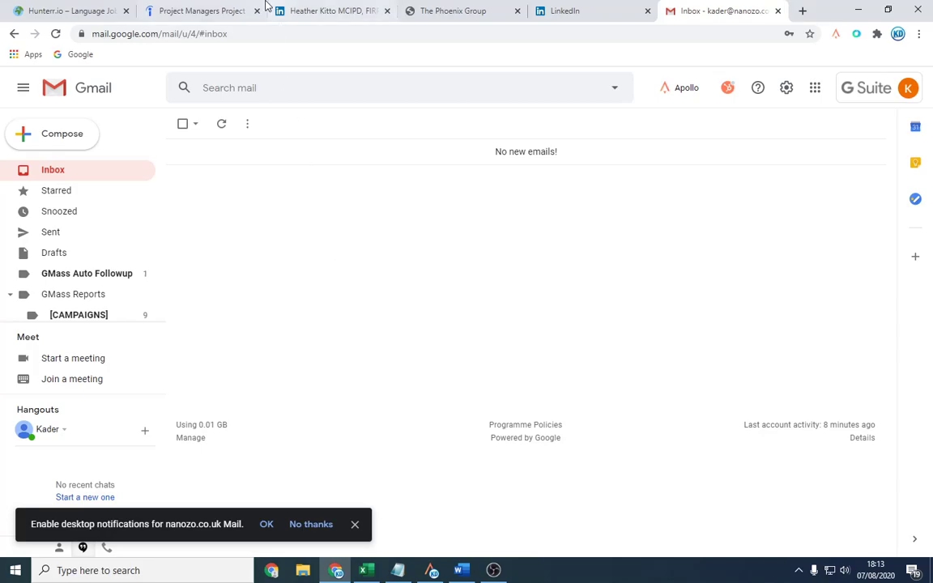
click(224, 7)
scroll(251, 391, down, 5)
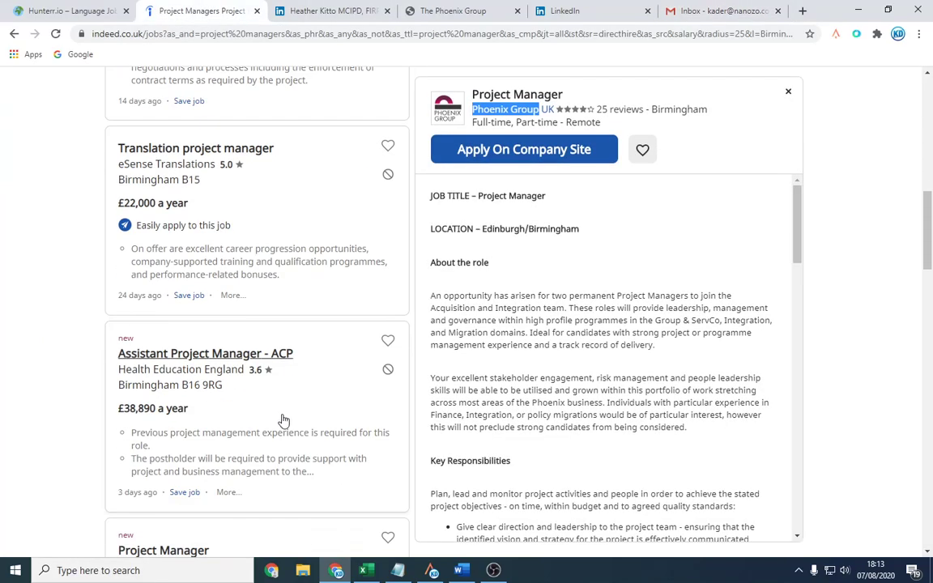
scroll(293, 412, up, 2)
scroll(295, 407, down, 5)
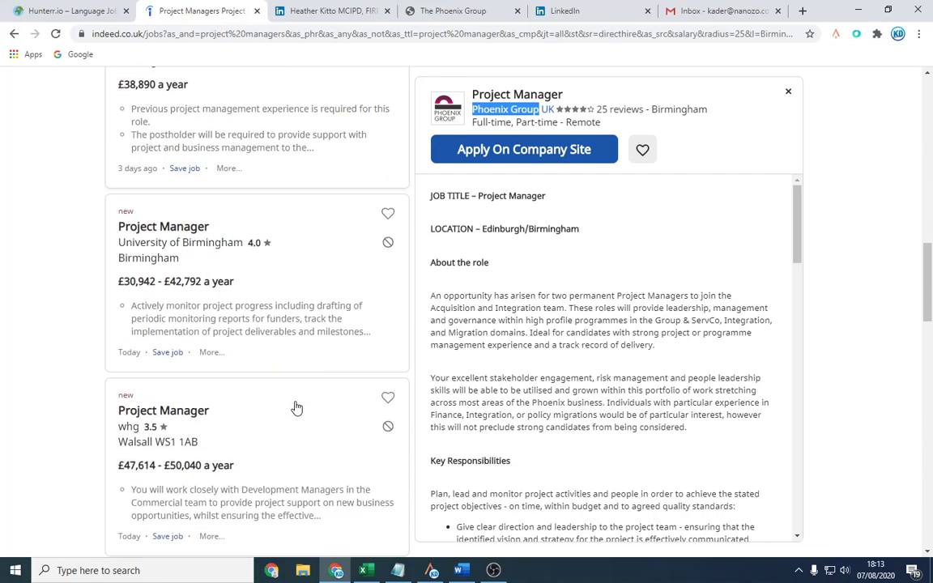
scroll(296, 408, down, 3)
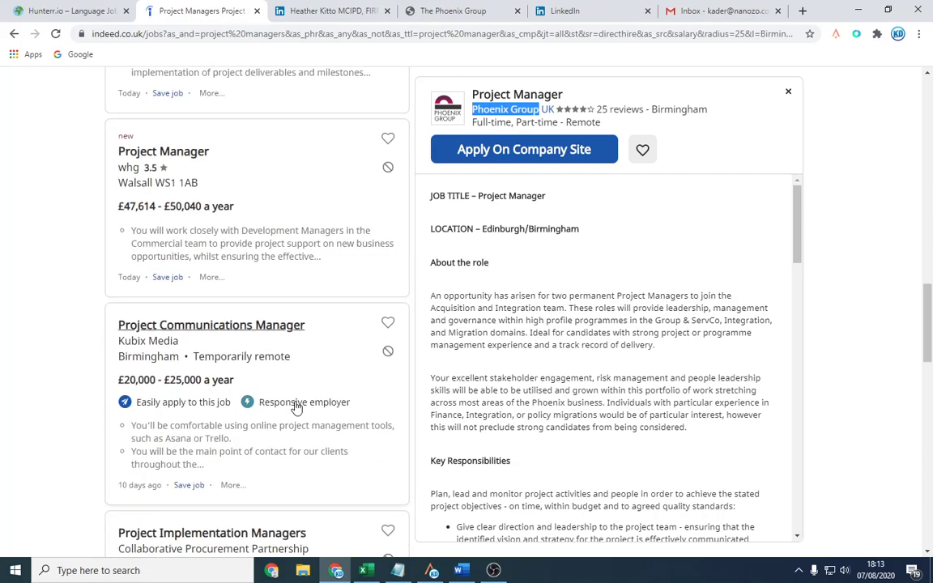
scroll(297, 409, down, 3)
click(322, 183)
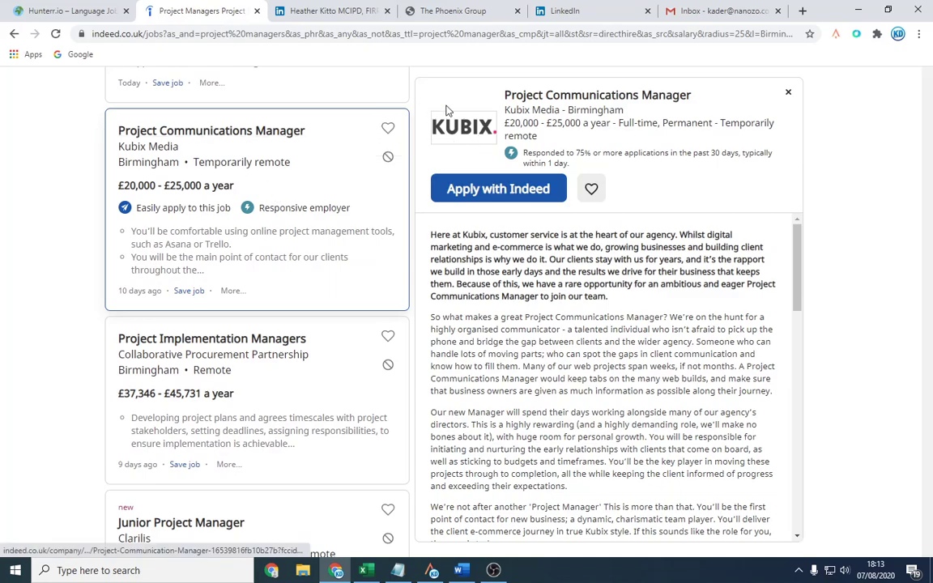
Step: Search Google in a new tab for the company name "Kubix Media" from the job listing
drag(503, 110, 563, 109)
right_click(559, 111)
click(604, 131)
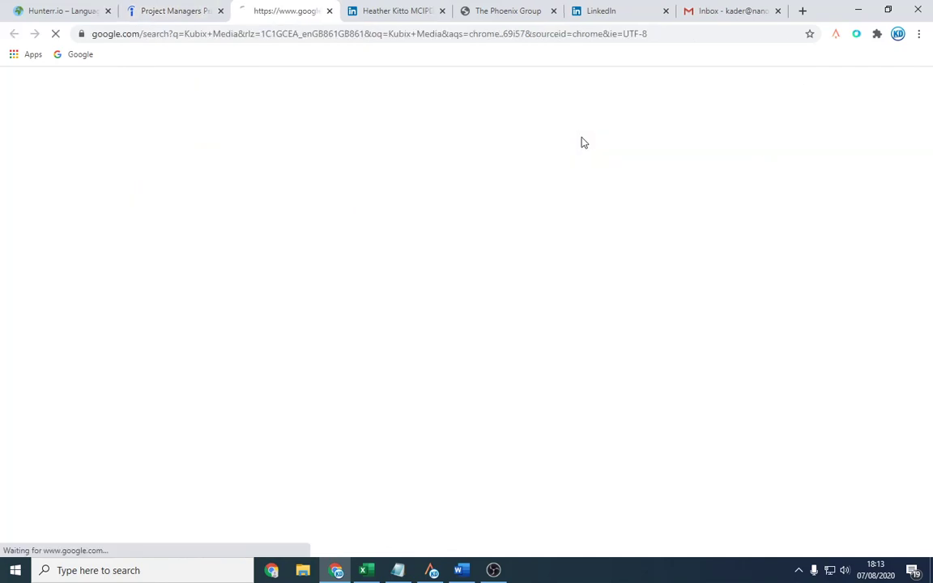
Step: Open the Kubix Media website in a new tab and search Google for "Kubix Media linkedin"
click(233, 98)
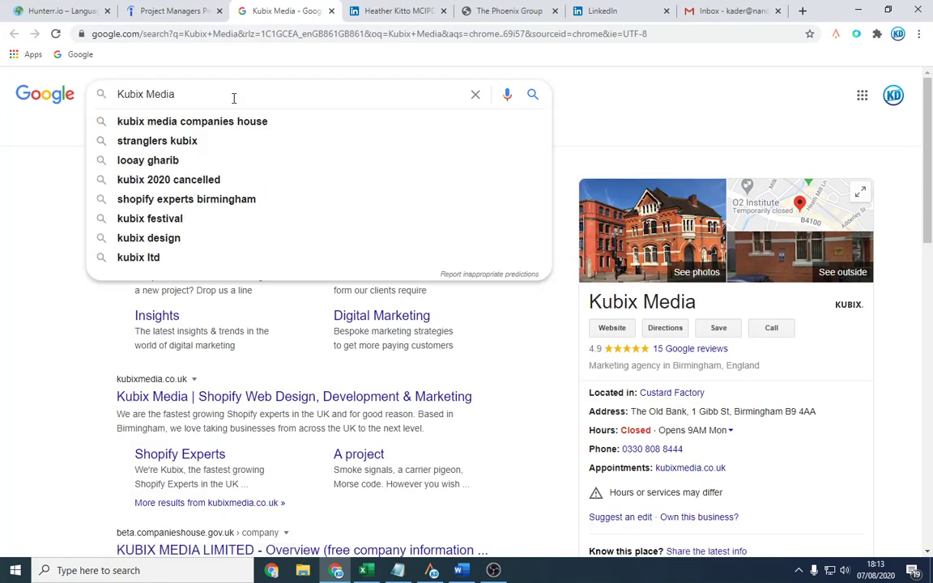
text(linkedin)
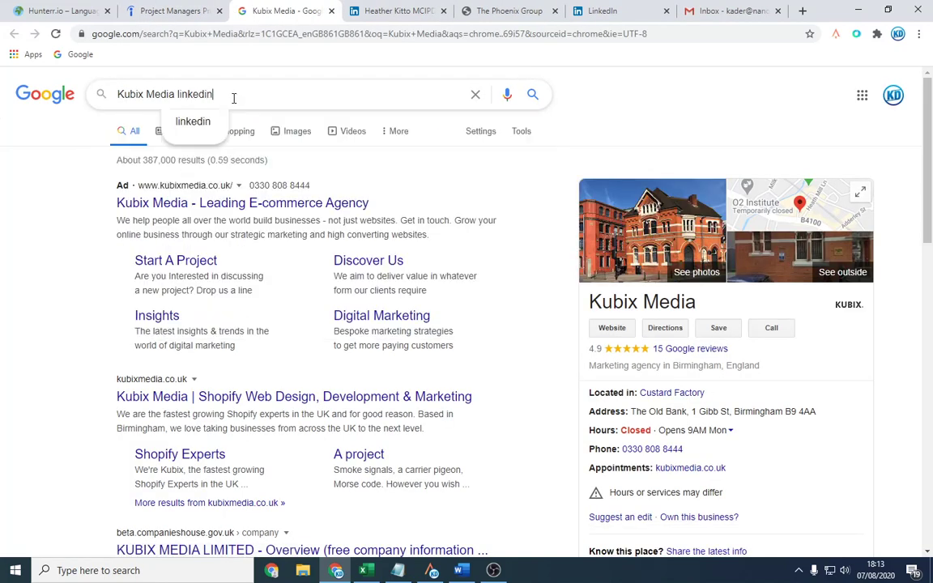
right_click(273, 391)
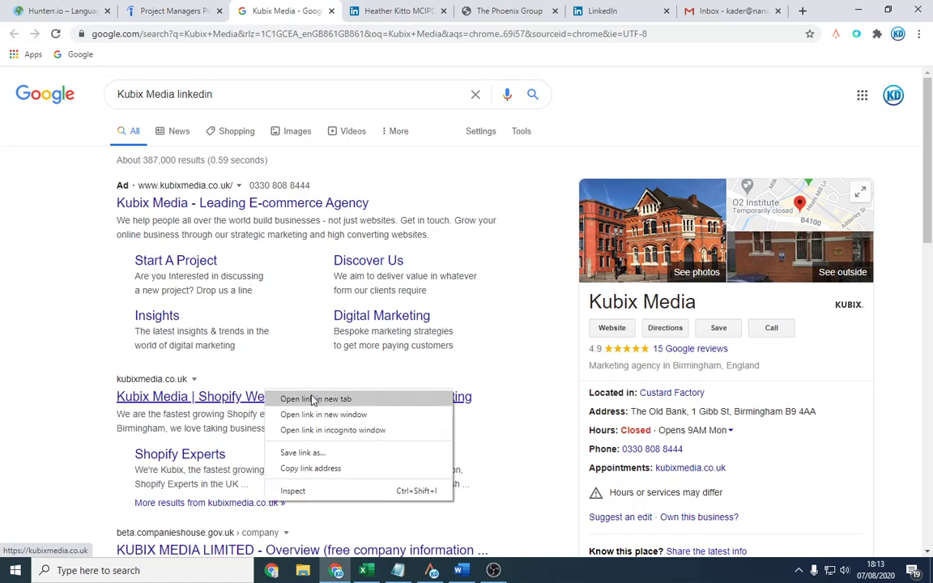
click(312, 398)
click(235, 92)
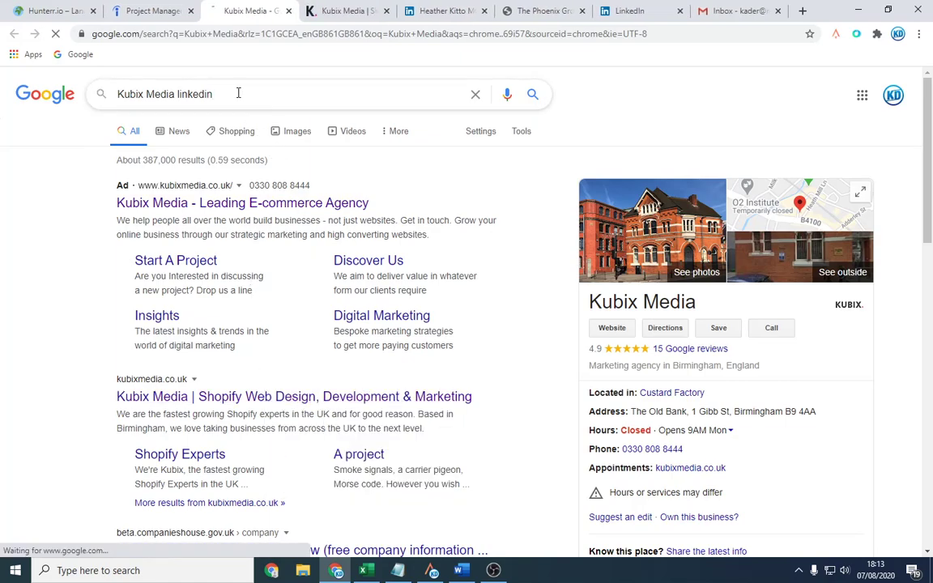
key(Return)
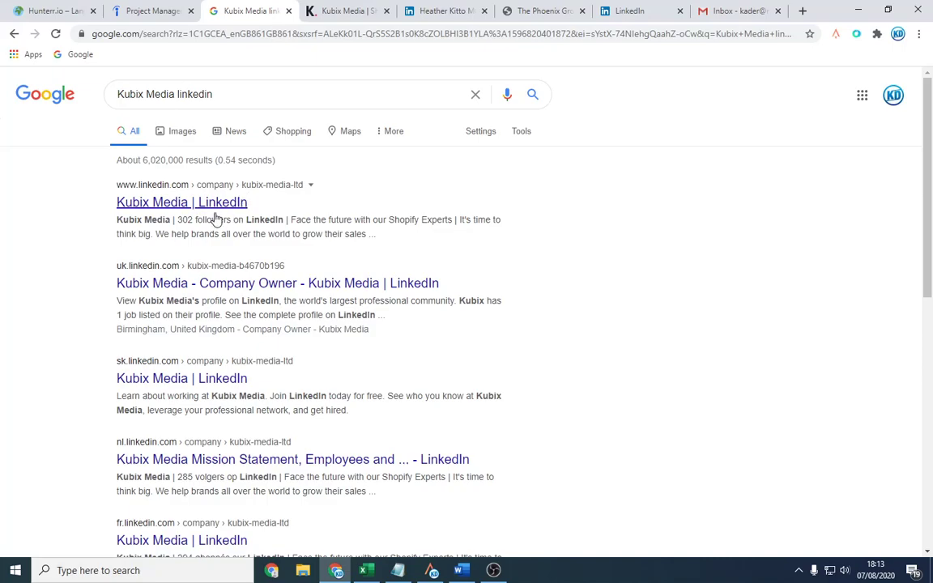
Step: Open Kubix Media's LinkedIn company page from the search results and go to its People section
drag(175, 219, 244, 215)
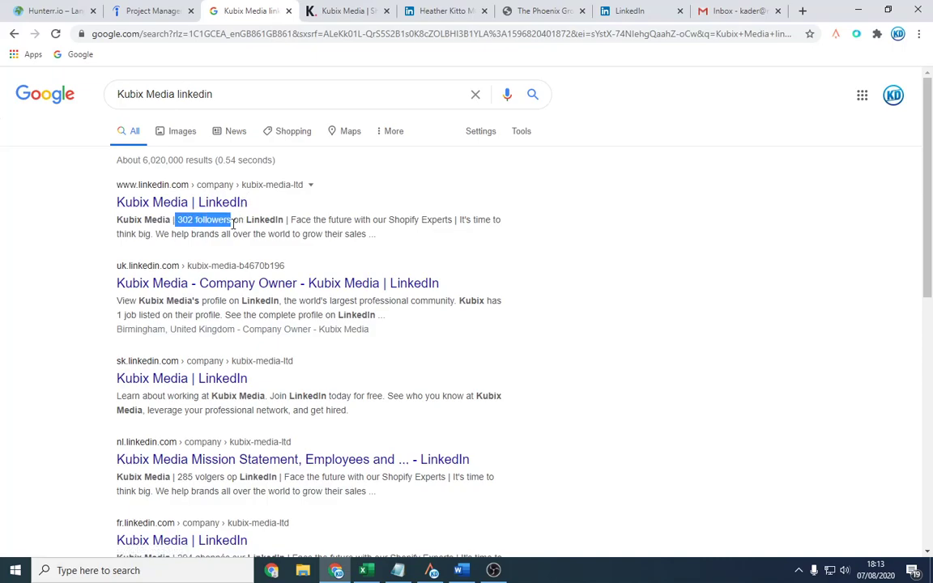
click(209, 204)
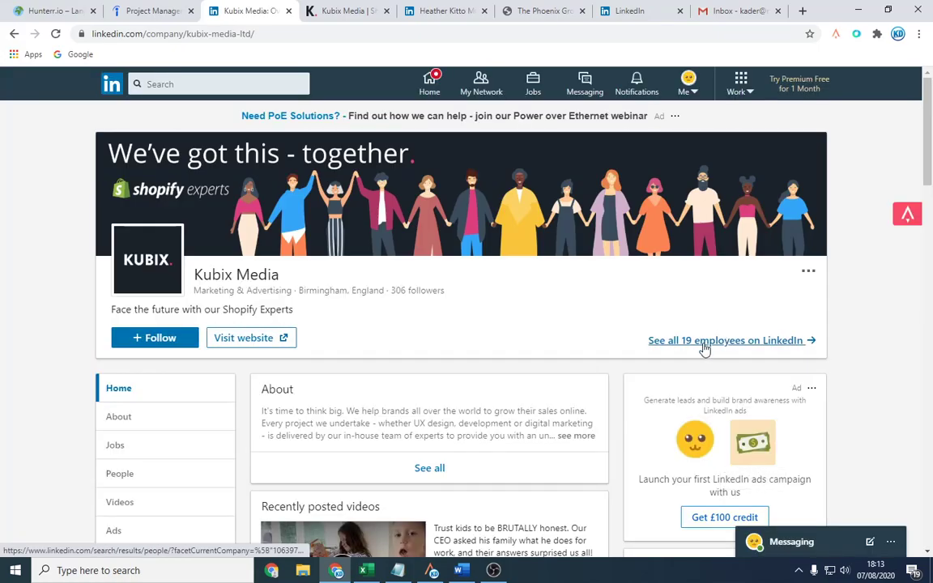
scroll(423, 337, down, 3)
click(159, 289)
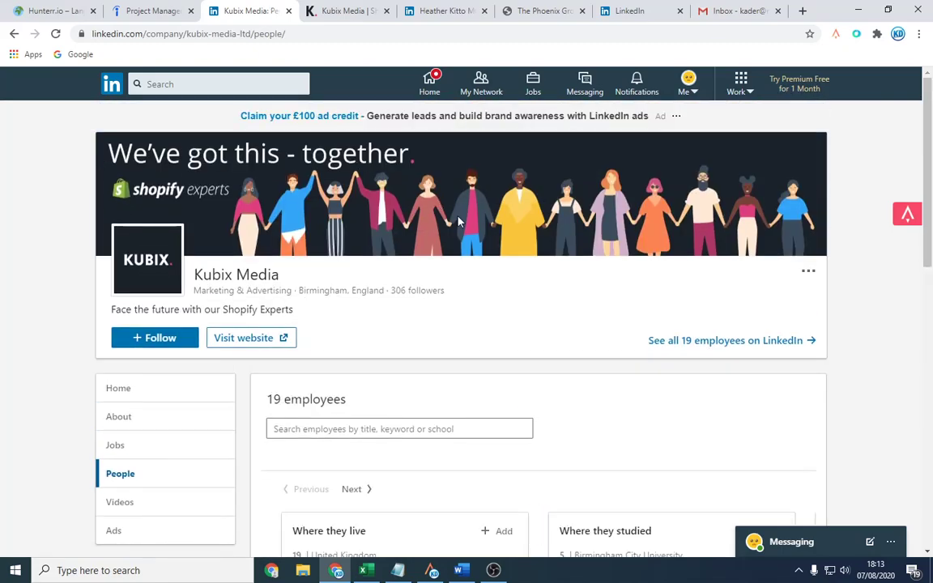
Step: Look through Kubix Media's employees on LinkedIn and open the CEO's profile
scroll(459, 221, down, 4)
scroll(466, 224, down, 3)
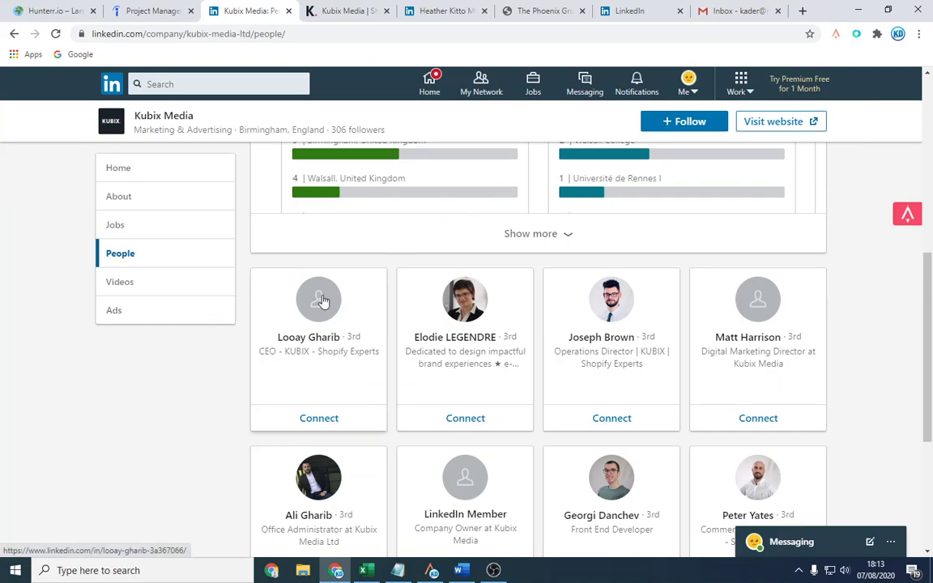
scroll(322, 301, down, 2)
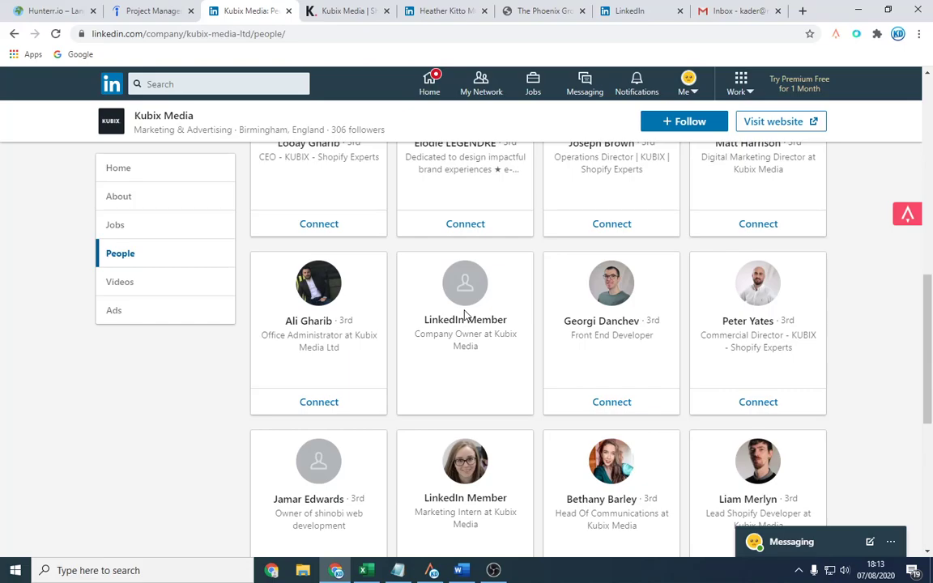
scroll(466, 315, up, 2)
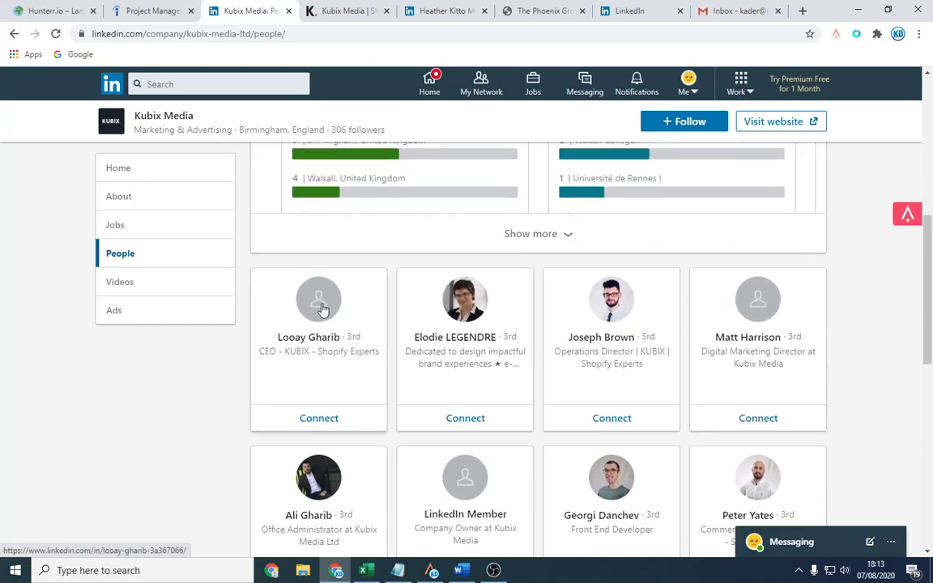
click(325, 308)
Step: Review the Kubix Media CEO's work experience and look up his contact details with the Apollo extension
scroll(459, 258, down, 6)
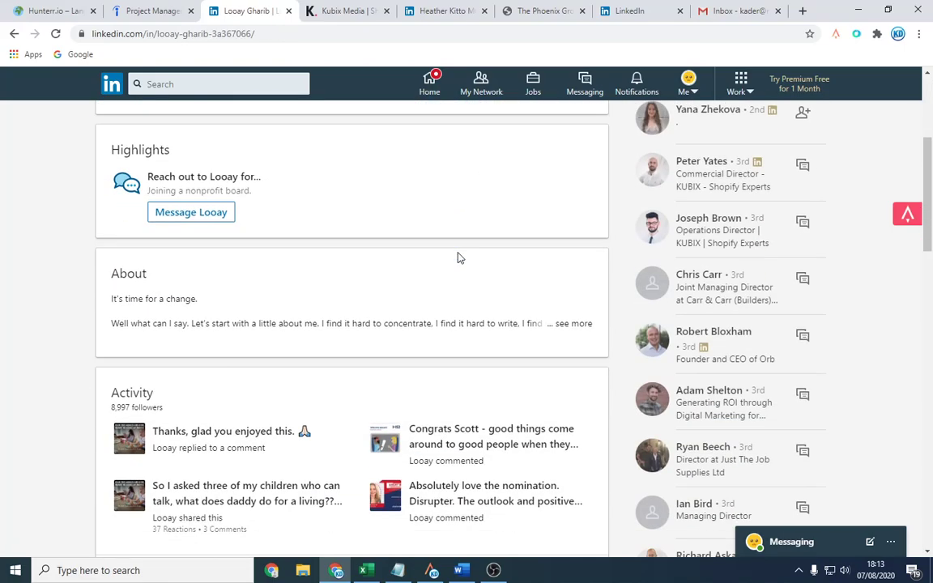
scroll(458, 258, down, 5)
scroll(459, 256, up, 3)
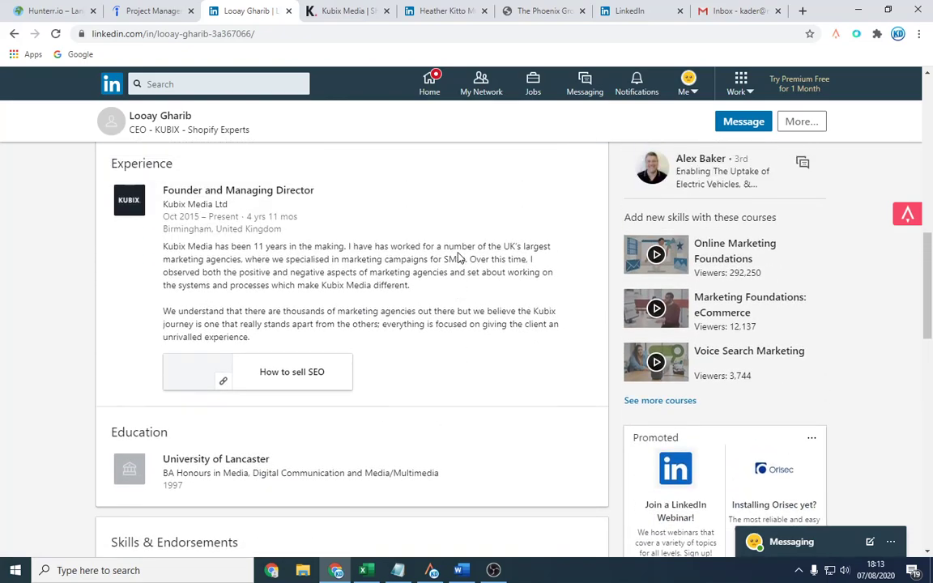
scroll(459, 254, up, 8)
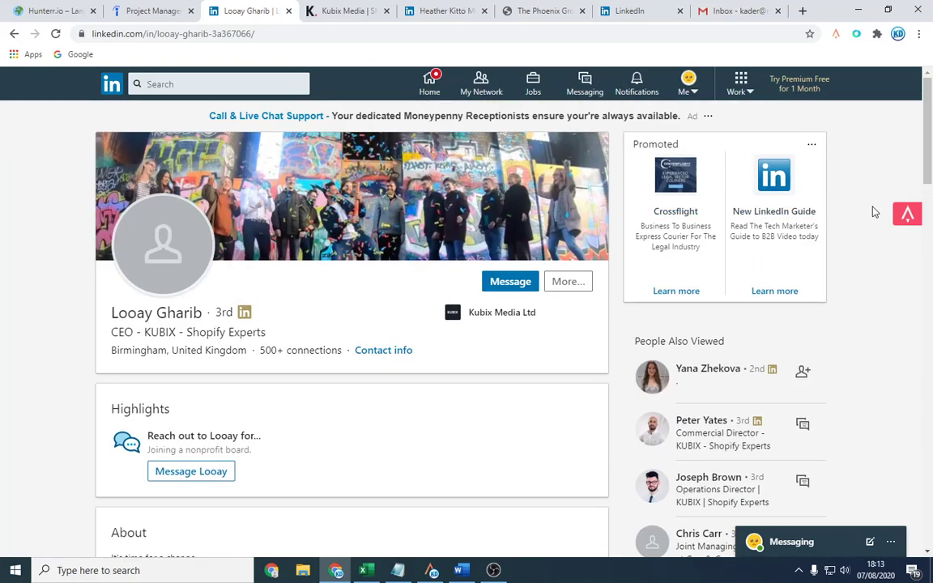
click(909, 216)
click(823, 154)
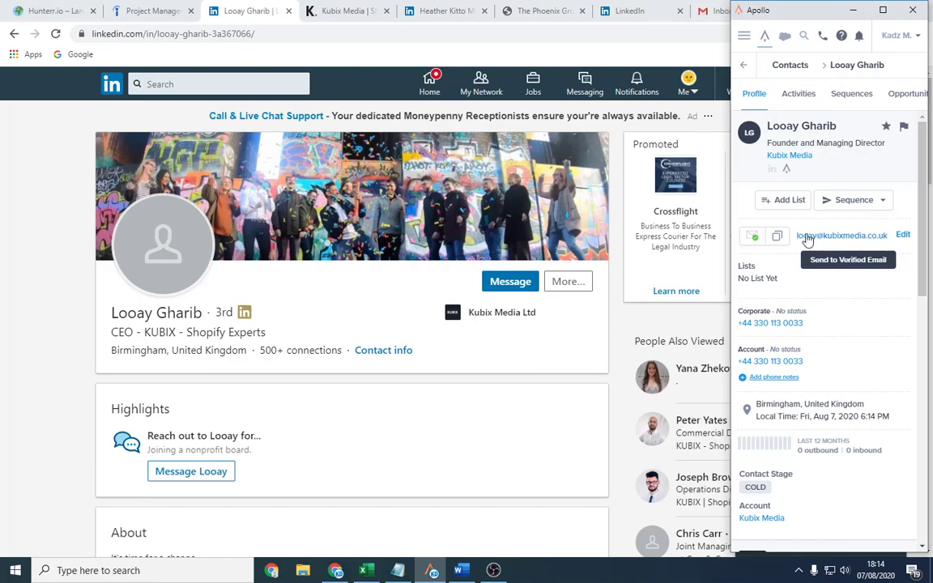
Step: Glance at the Kubix Media website, copy the CEO's e-mail address from Apollo and paste it into the browser's address bar
click(357, 10)
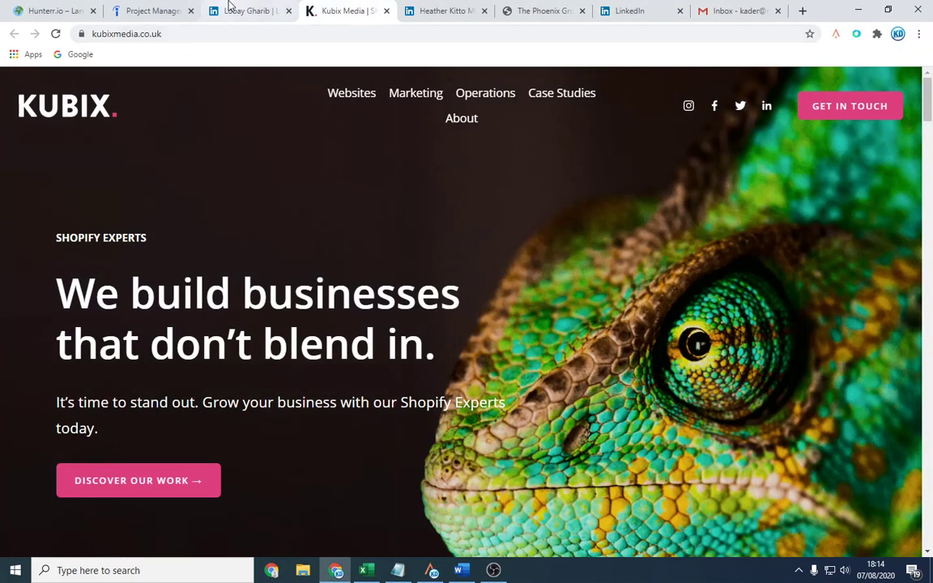
click(230, 7)
click(907, 213)
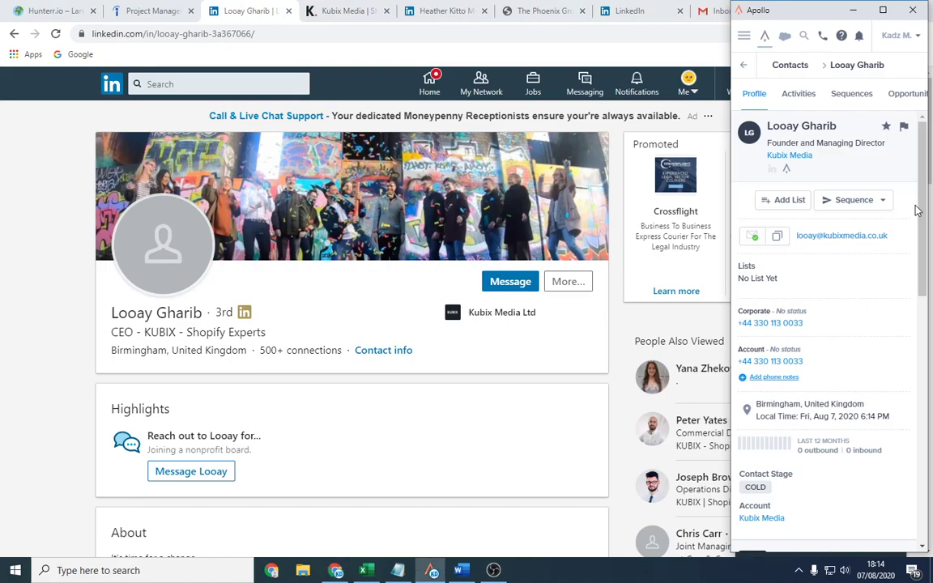
click(779, 237)
click(159, 36)
key(ctrl+v)
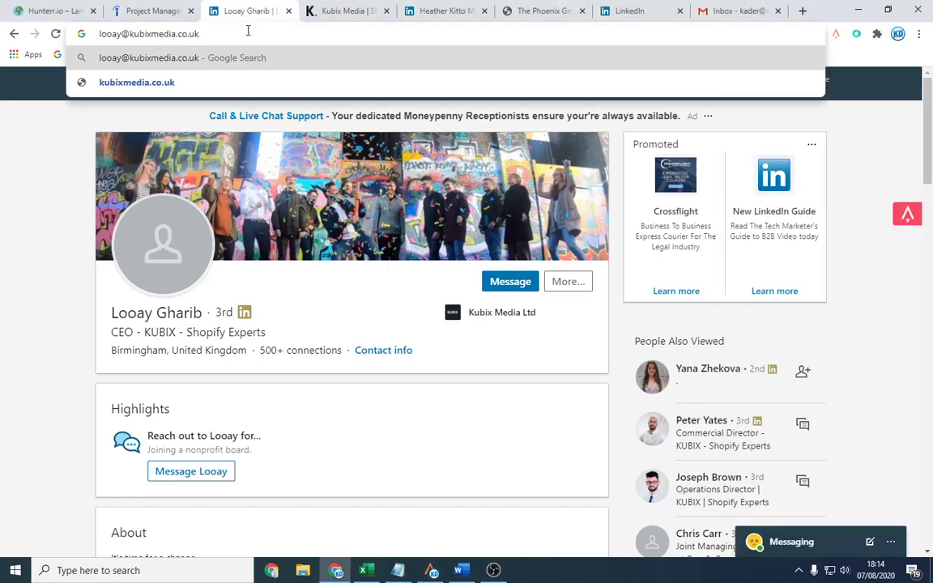
drag(247, 32, 90, 33)
click(2, 259)
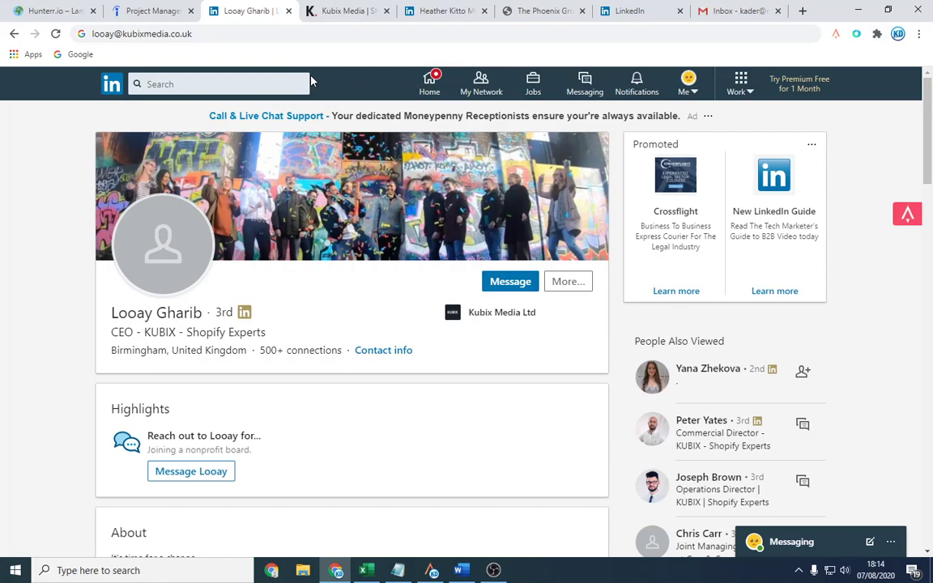
Step: Close the tabs left over between the CEO's profile and Gmail, and search LinkedIn for "recruitment consultant"
click(386, 10)
click(387, 13)
click(386, 12)
click(387, 11)
click(200, 85)
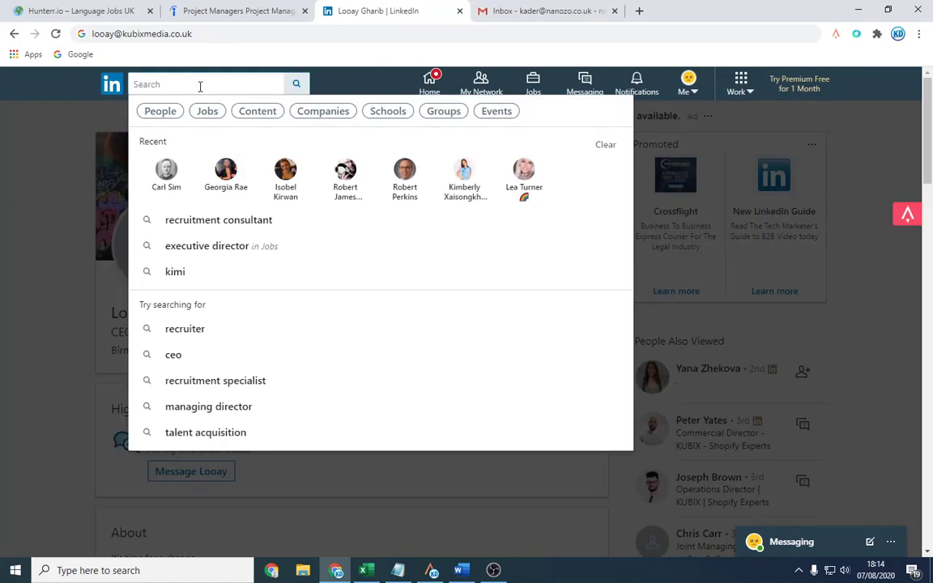
text(recruitme)
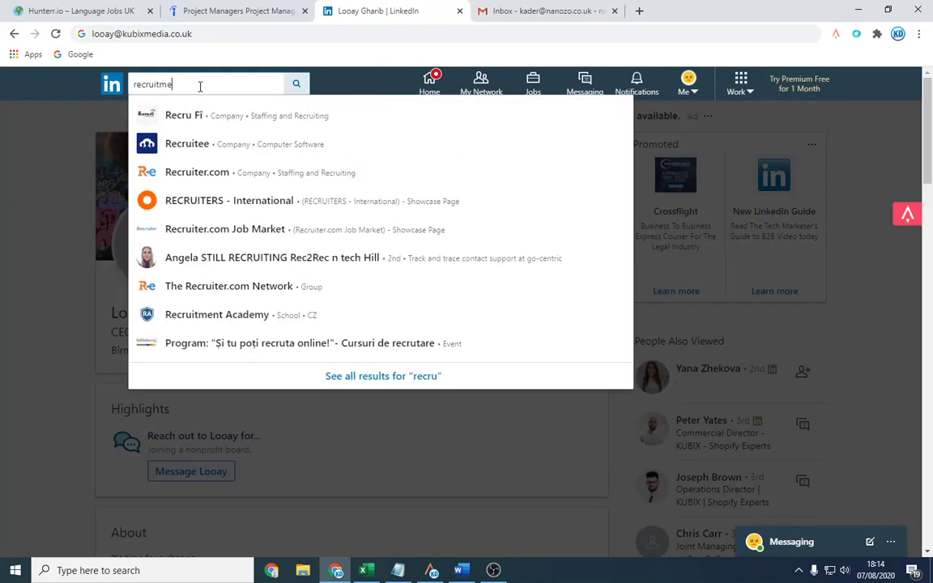
text(nt consultant)
key(Return)
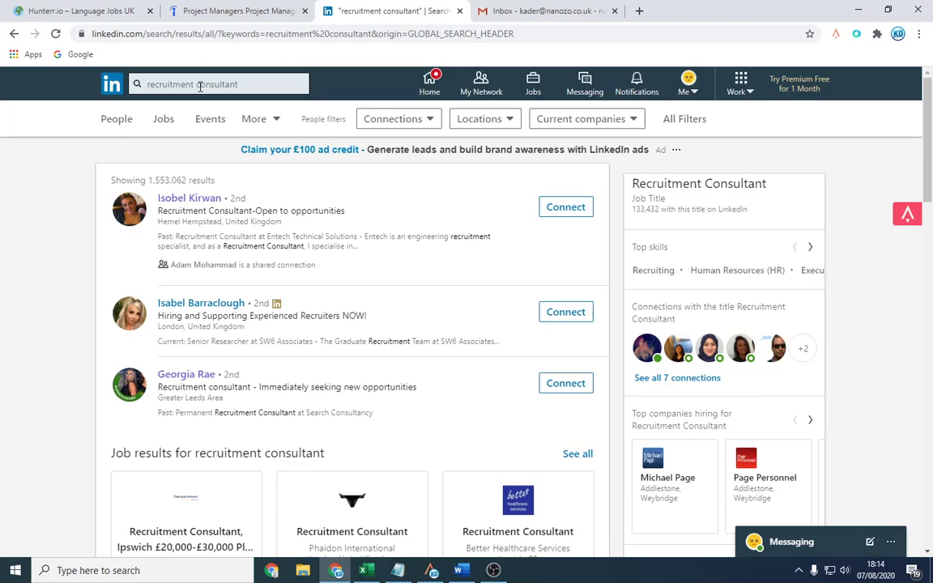
Step: Open the first three recruitment consultant profiles from the search results in separate new tabs
right_click(205, 203)
click(243, 210)
scroll(346, 209, down, 2)
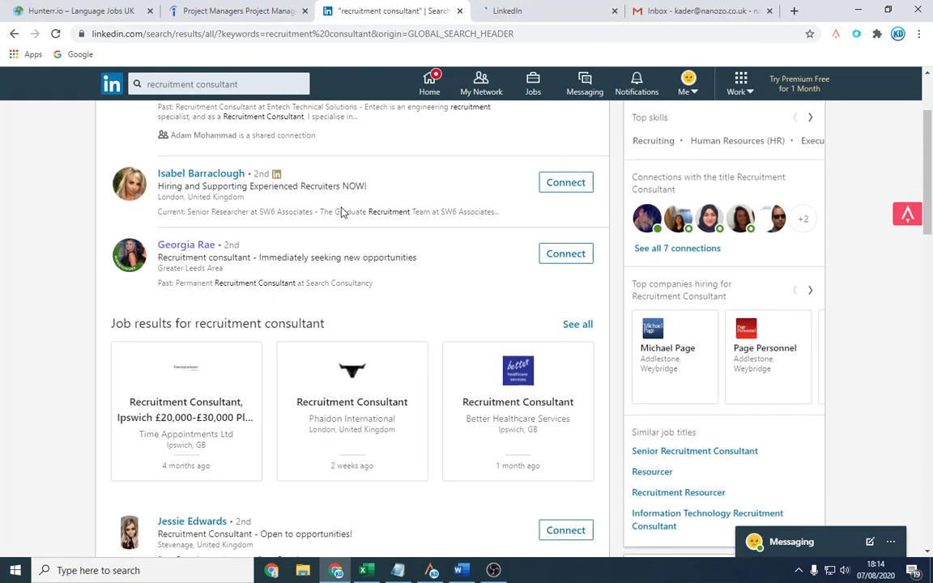
right_click(197, 247)
click(215, 252)
right_click(215, 174)
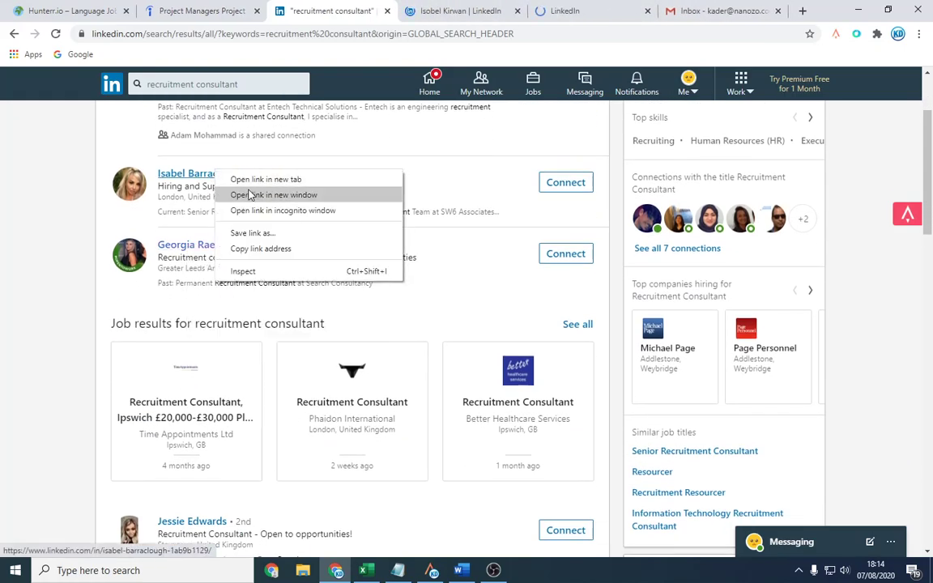
click(247, 179)
Step: Open the three recruitment consultant profiles listed below the job results in separate new tabs
scroll(243, 194, down, 4)
right_click(171, 272)
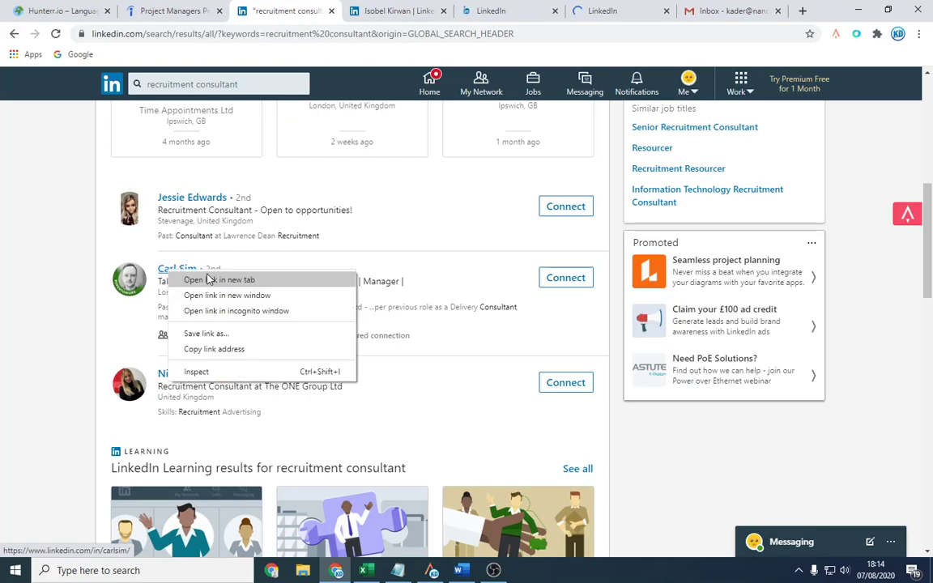
click(207, 280)
right_click(193, 200)
click(222, 208)
right_click(202, 378)
click(227, 384)
scroll(254, 300, down, 3)
Step: Switch to the first opened consultant's profile and read the full recommendation received from a client
click(276, 6)
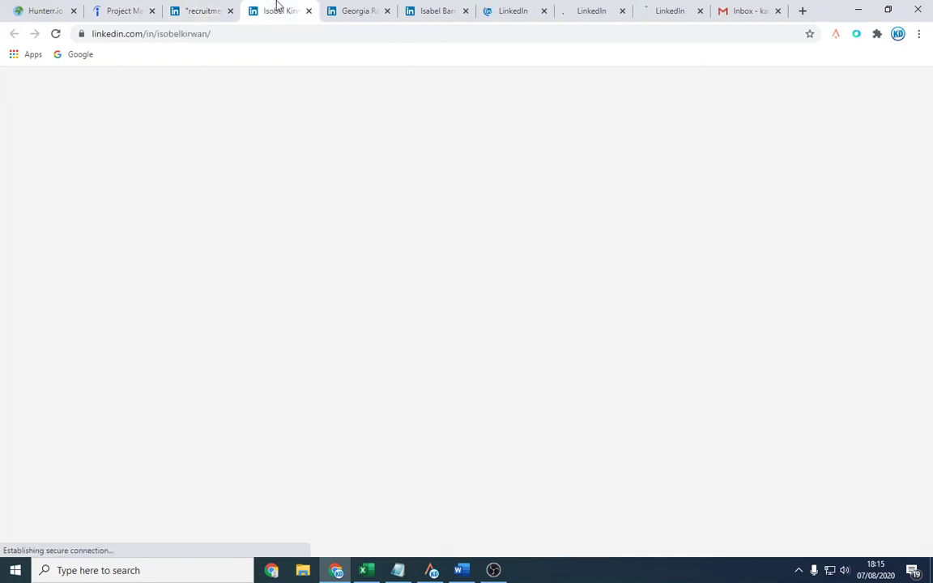
scroll(298, 350, down, 10)
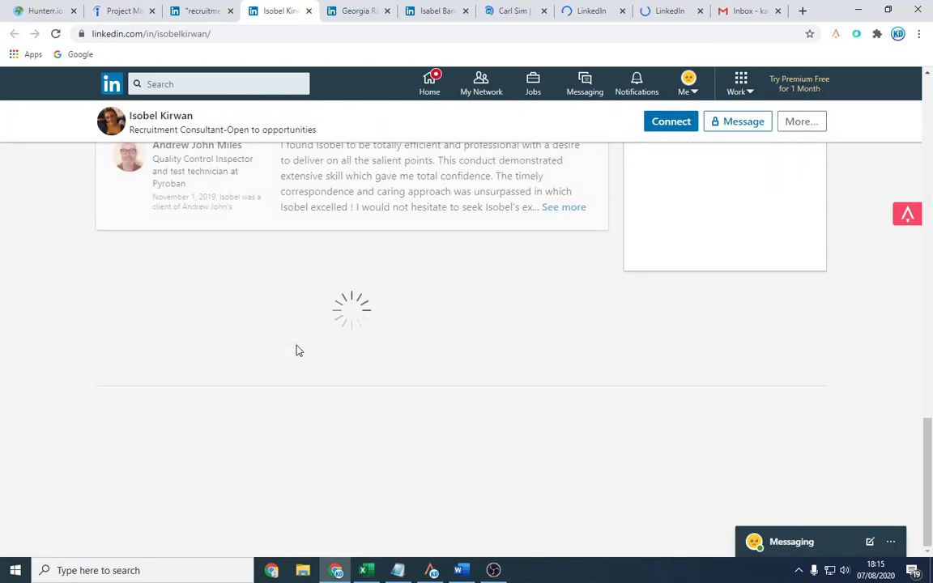
scroll(298, 349, up, 2)
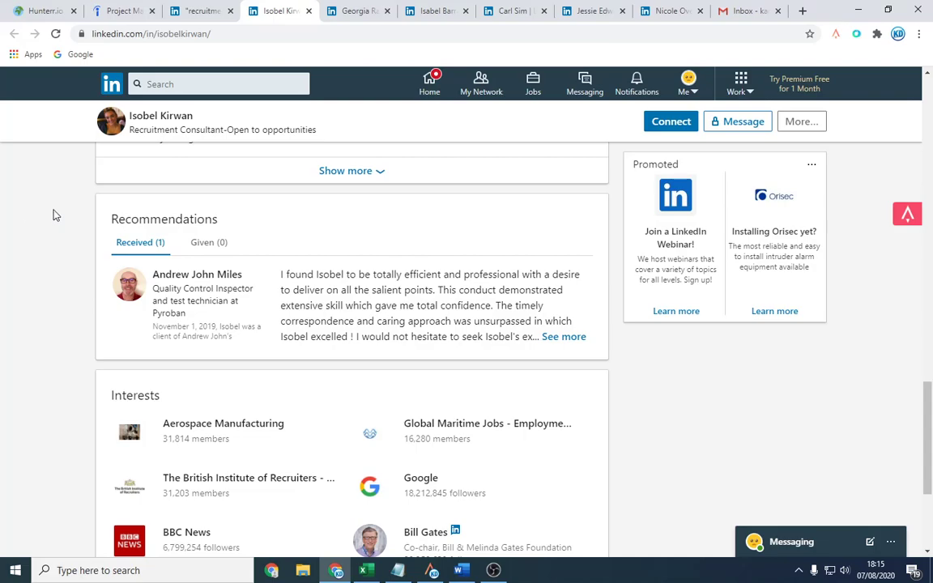
click(563, 337)
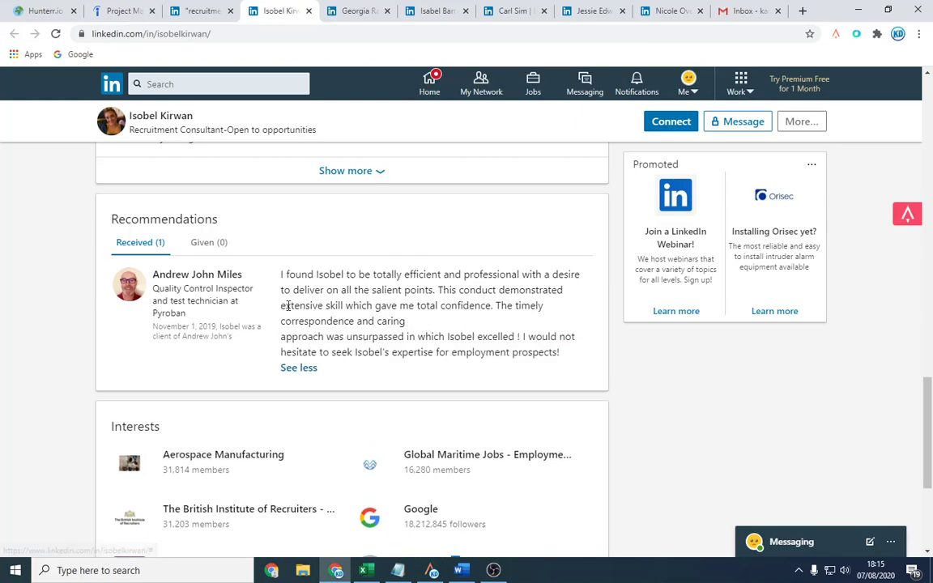
drag(327, 337, 490, 353)
click(463, 338)
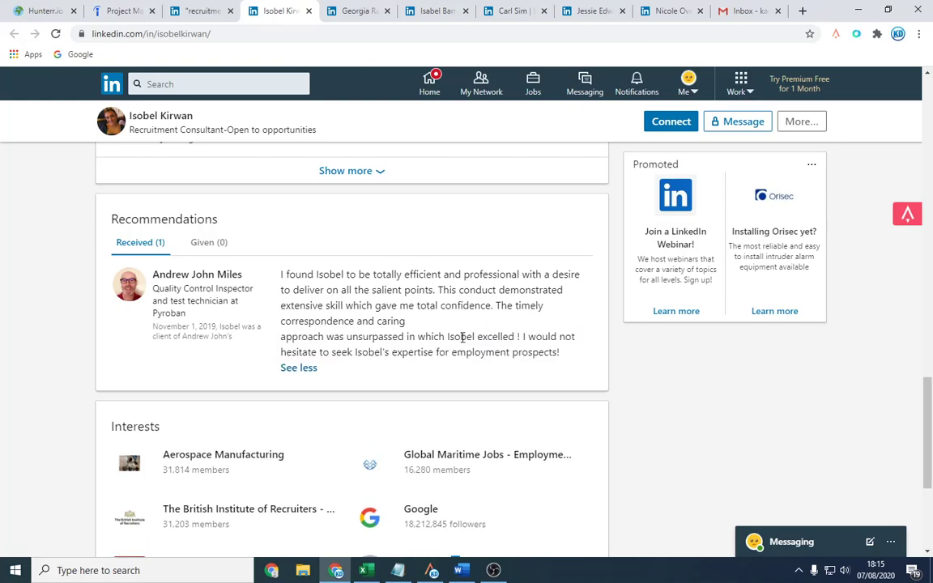
Step: Open the profile of the client who wrote the recommendation, review his work experience, and close that tab
click(142, 294)
scroll(299, 282, down, 4)
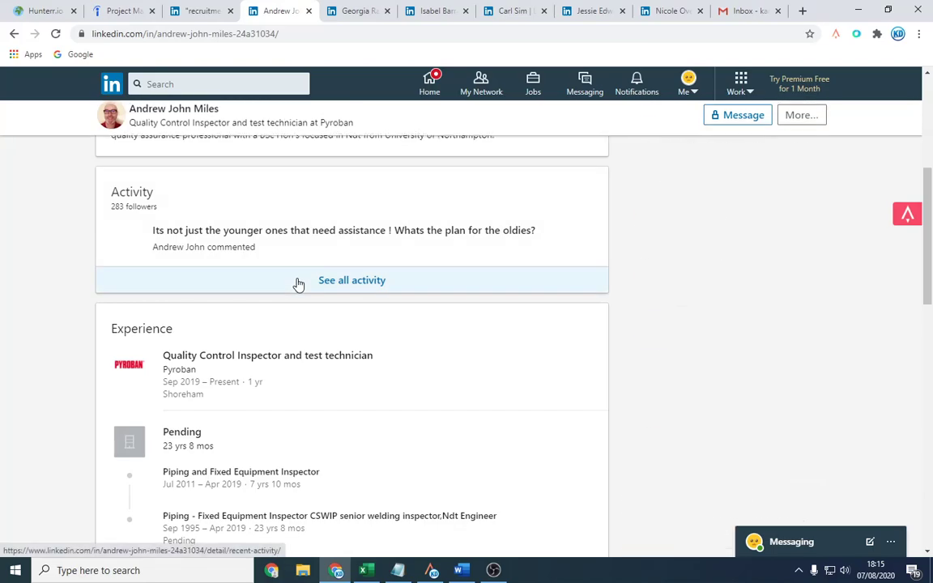
scroll(298, 283, down, 4)
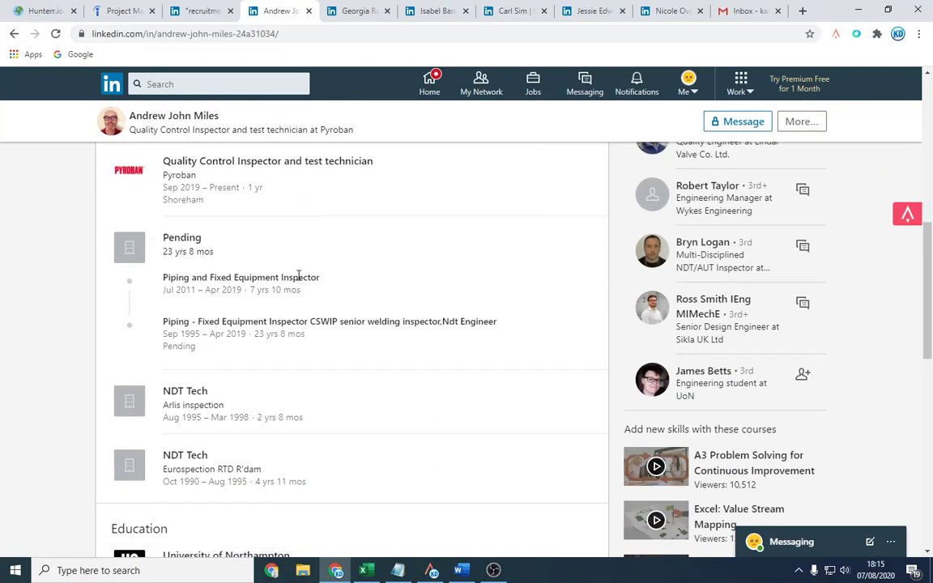
click(308, 10)
Step: Read the recommendation from the former Home Fundraising manager on the second consultant's profile
scroll(311, 239, down, 15)
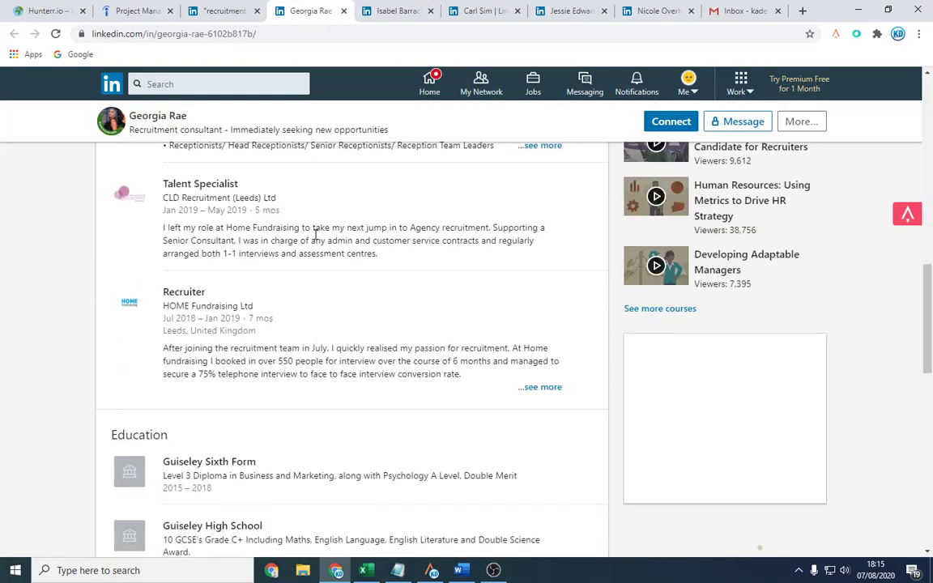
scroll(322, 235, down, 3)
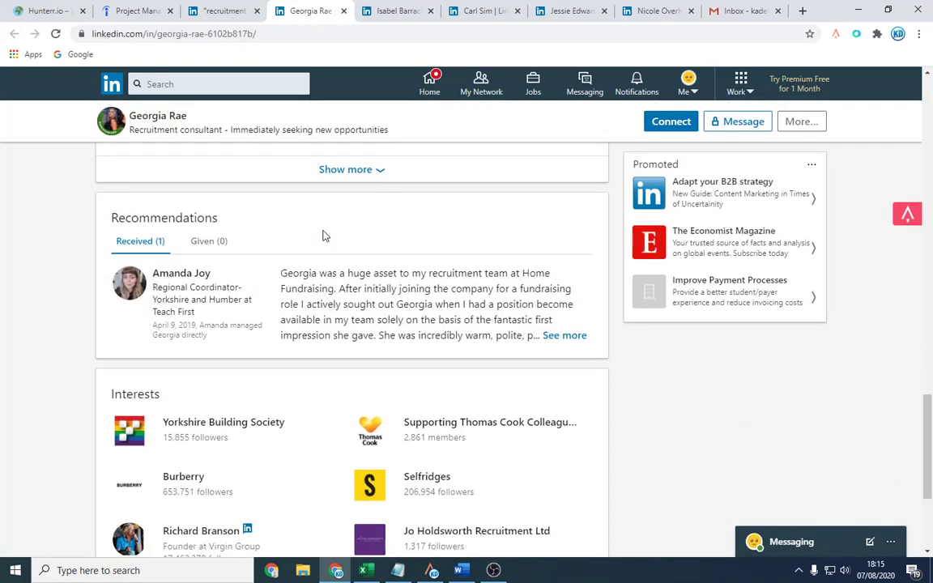
drag(319, 273, 571, 306)
click(516, 303)
drag(438, 273, 555, 281)
click(556, 281)
Step: Open the recommending manager's profile and check her current position in the headline and Experience section
click(125, 285)
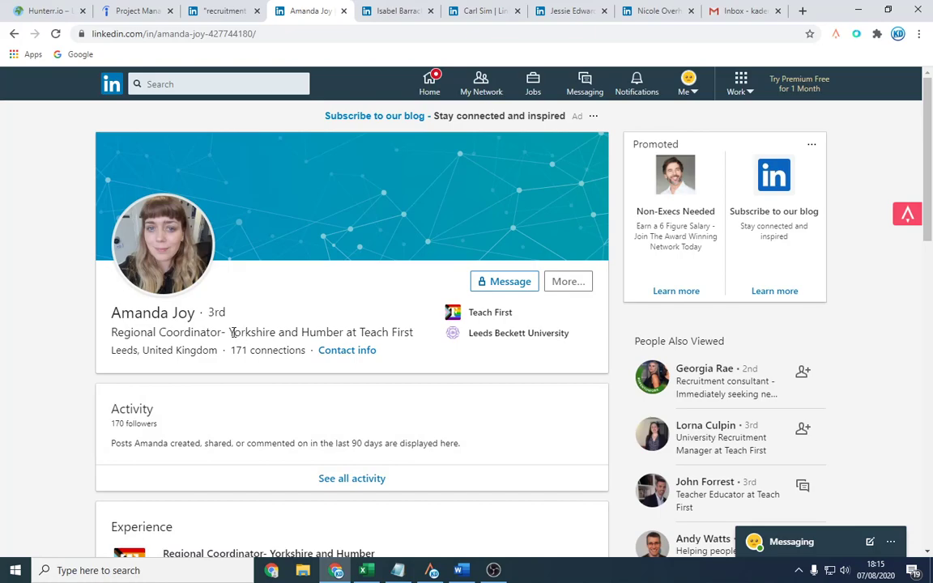
drag(230, 332, 399, 329)
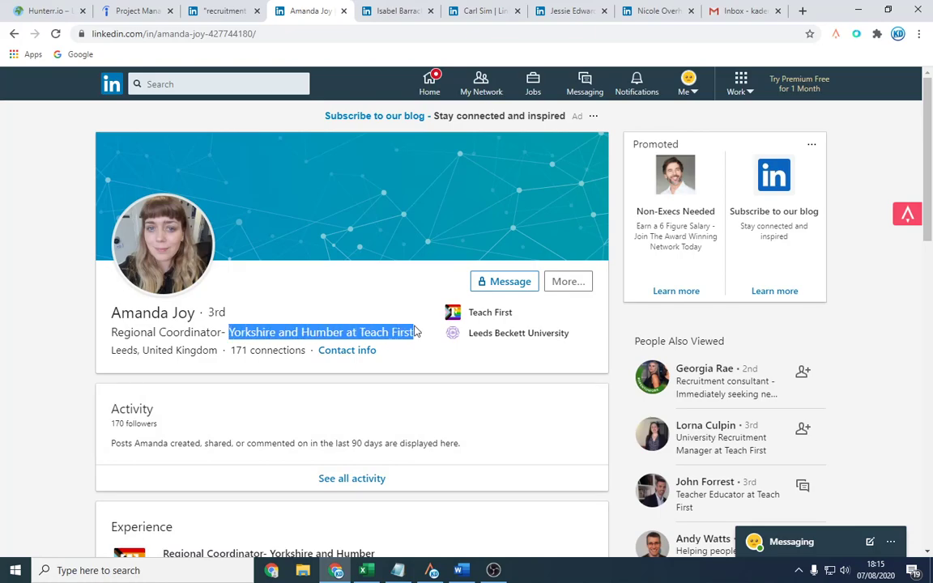
scroll(236, 327, down, 4)
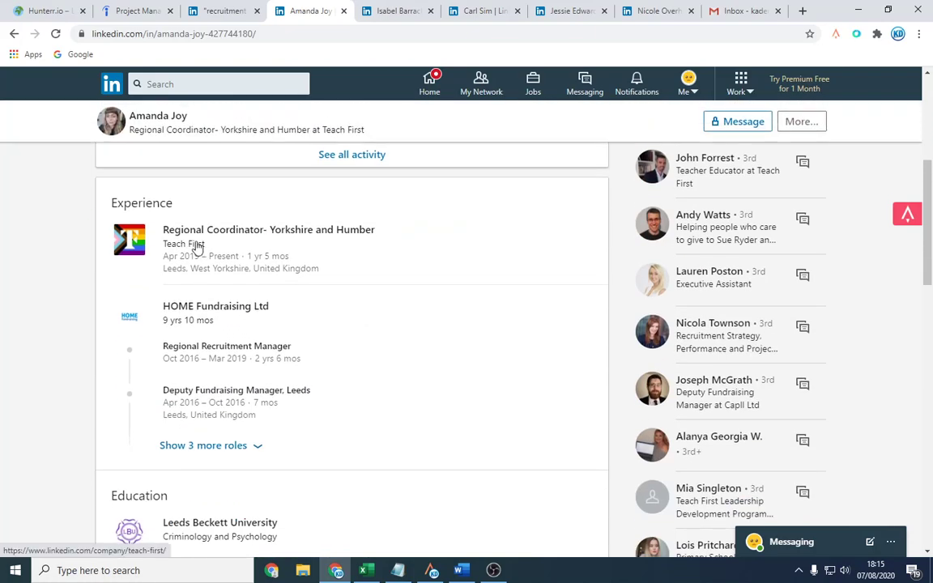
Step: Open Teach First's LinkedIn company page and look through its People section for recruitment contacts
click(196, 246)
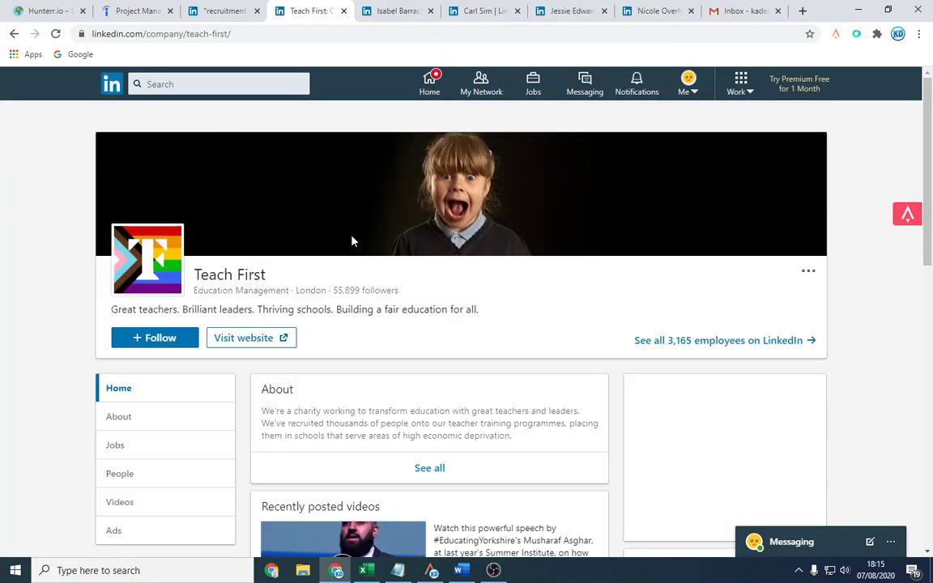
scroll(352, 240, down, 2)
click(121, 346)
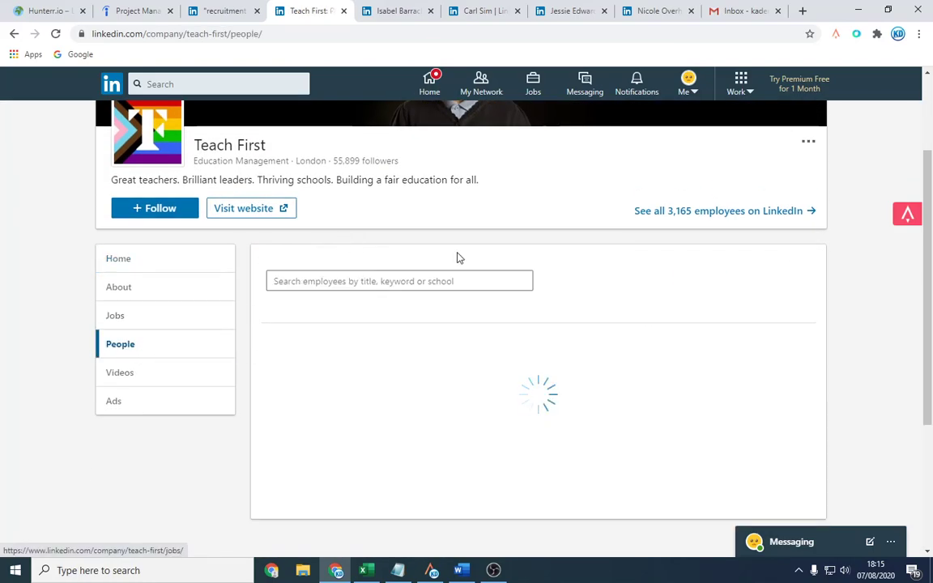
scroll(458, 257, down, 2)
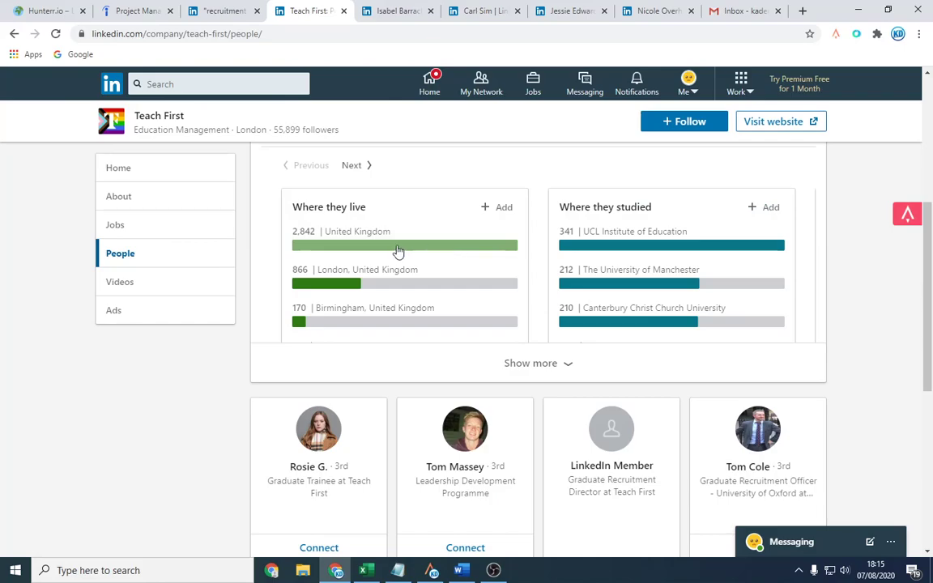
scroll(398, 252, down, 4)
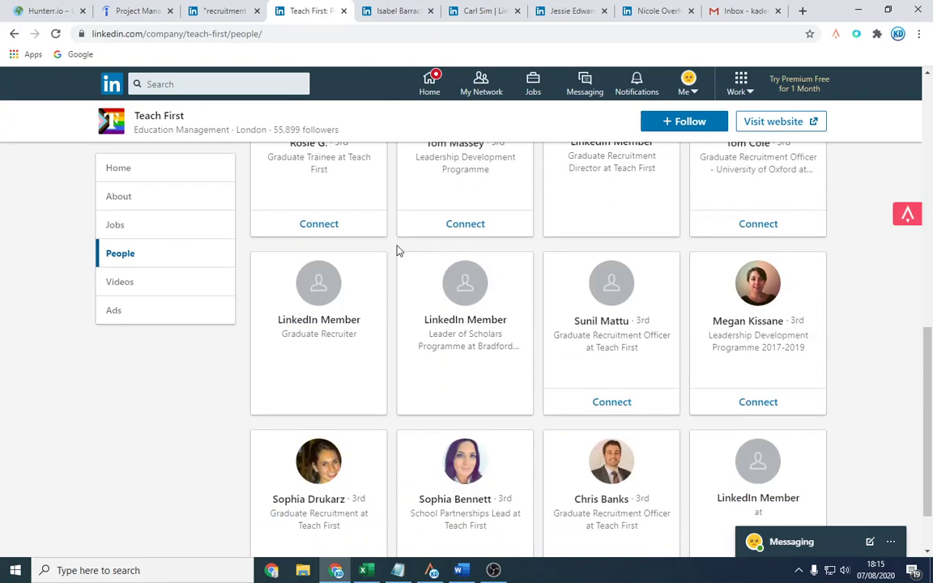
scroll(398, 252, down, 4)
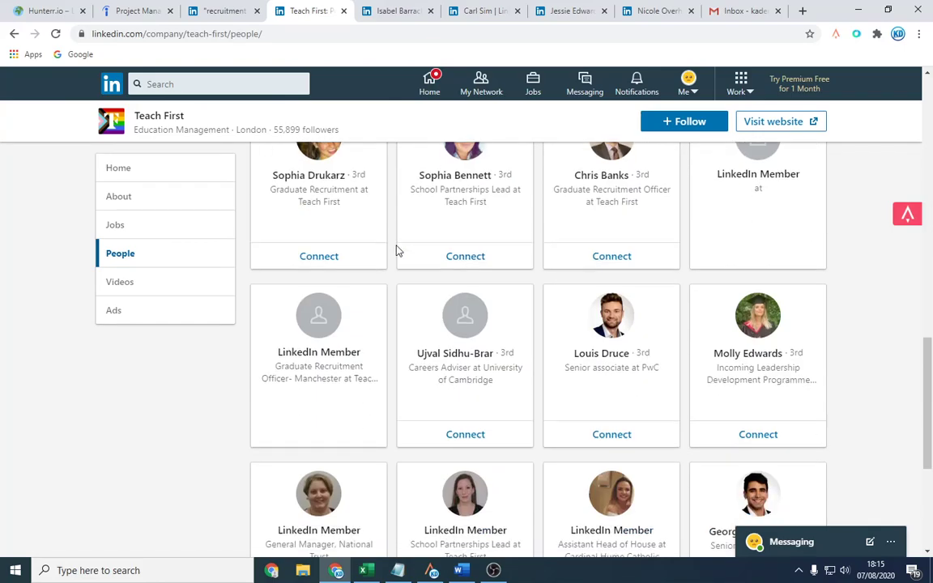
scroll(399, 252, down, 4)
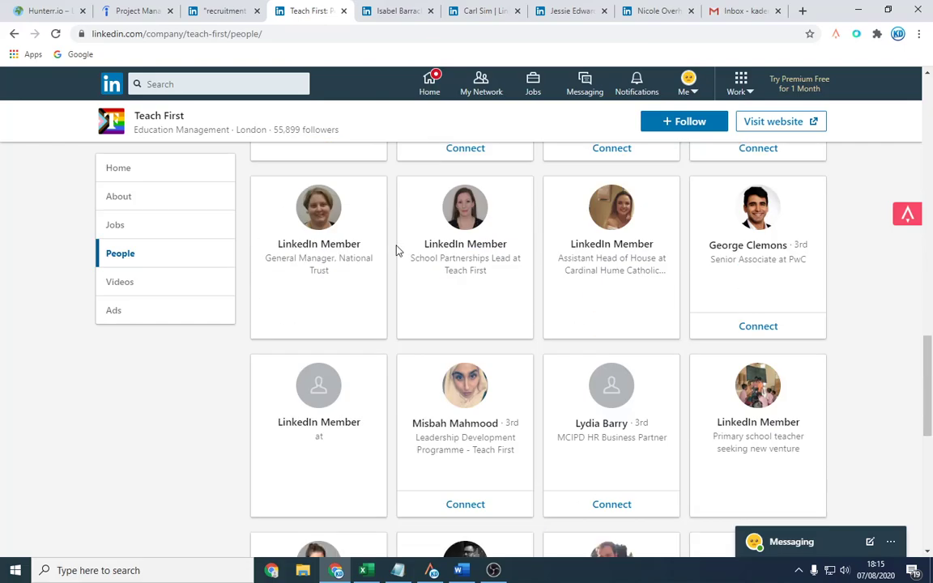
Step: Filter Teach First's employees by the keyword "recruitment"
scroll(397, 251, up, 15)
scroll(354, 237, down, 1)
scroll(350, 350, down, 2)
click(333, 235)
click(329, 265)
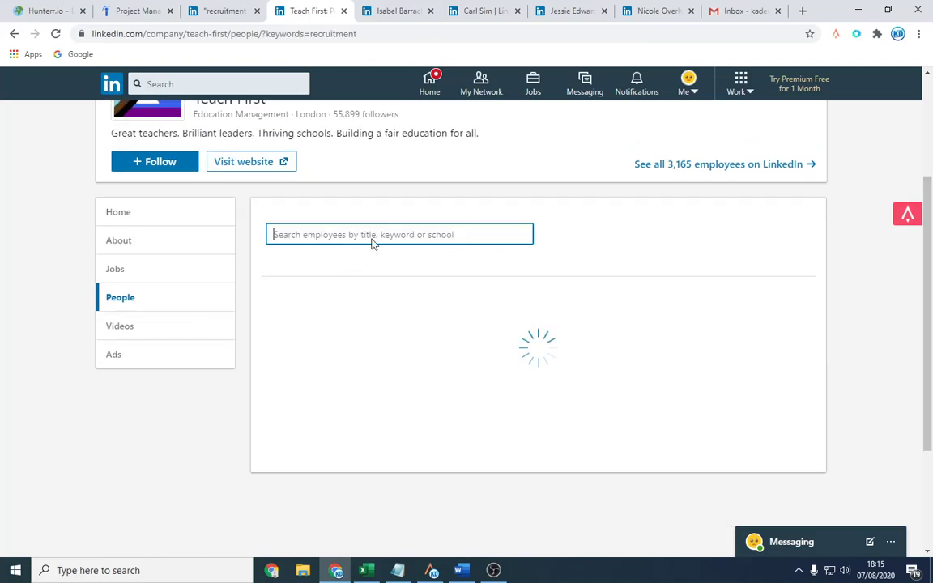
Step: Look through the filtered Teach First employees for recruitment officers, recruitment managers and talent acquisition contacts
scroll(609, 241, down, 5)
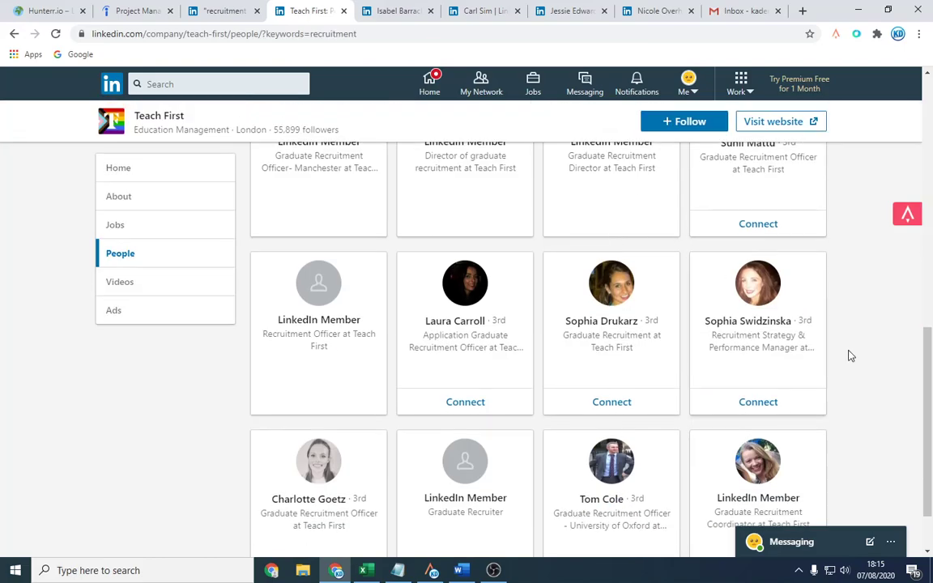
scroll(848, 354, up, 2)
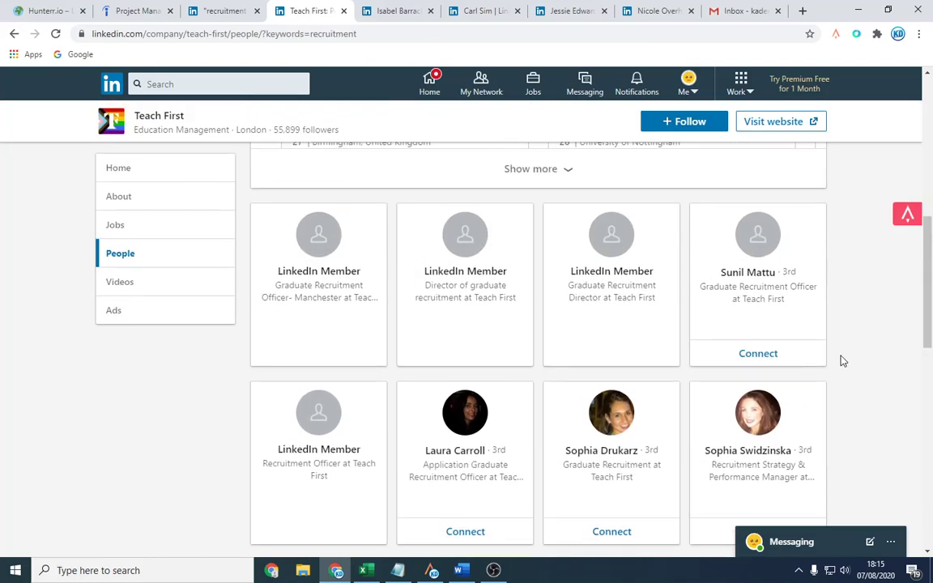
scroll(843, 362, down, 5)
scroll(843, 361, down, 10)
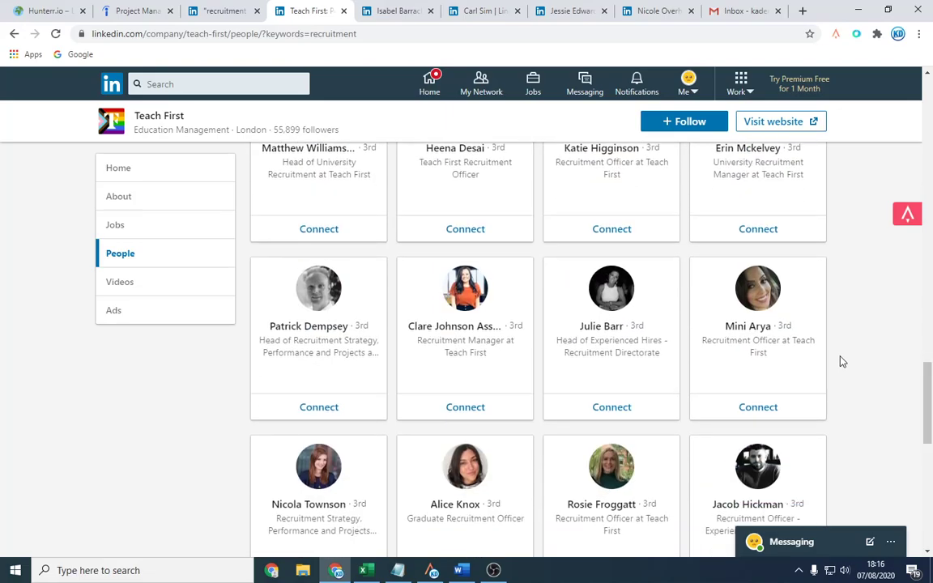
scroll(842, 362, down, 5)
scroll(842, 361, down, 2)
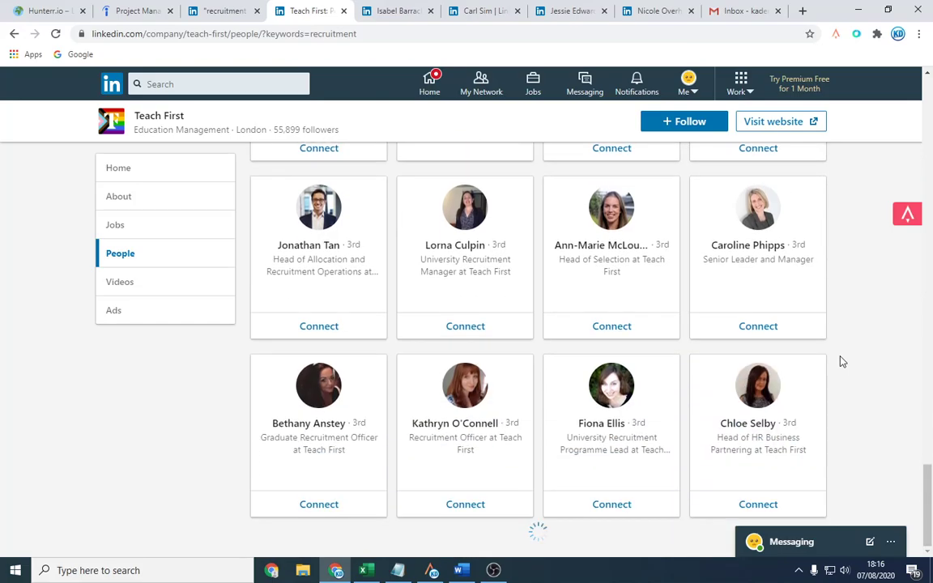
scroll(843, 362, down, 5)
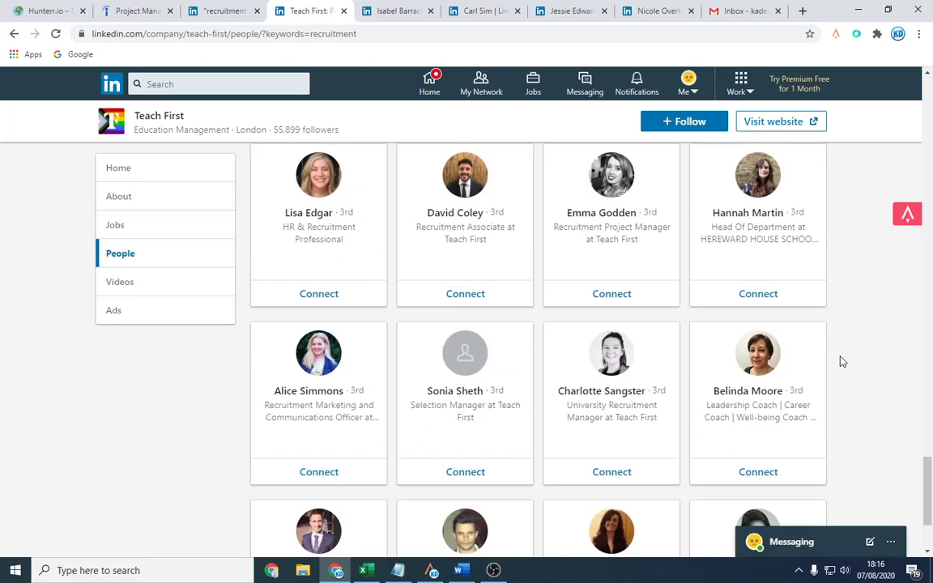
scroll(842, 362, down, 2)
scroll(842, 361, down, 5)
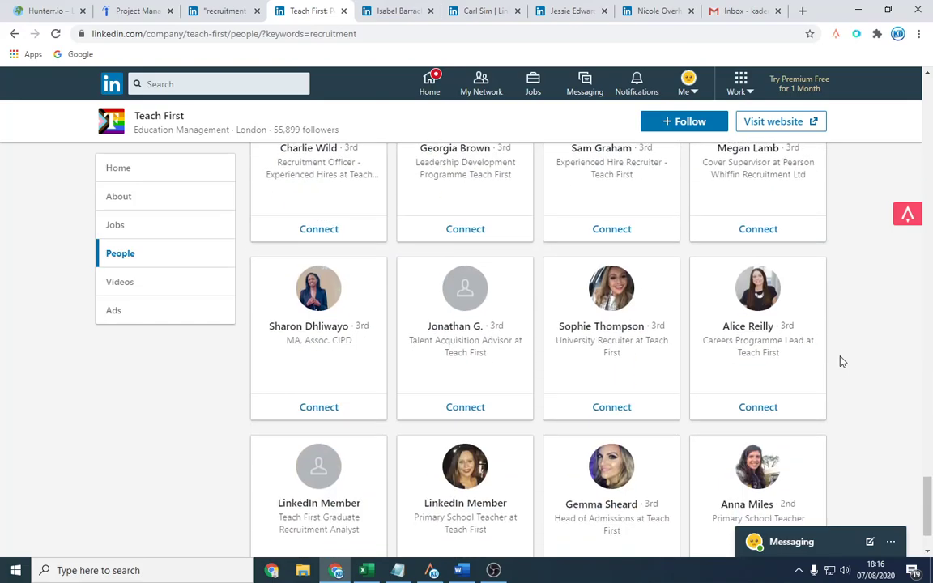
scroll(842, 362, down, 1)
scroll(842, 362, down, 4)
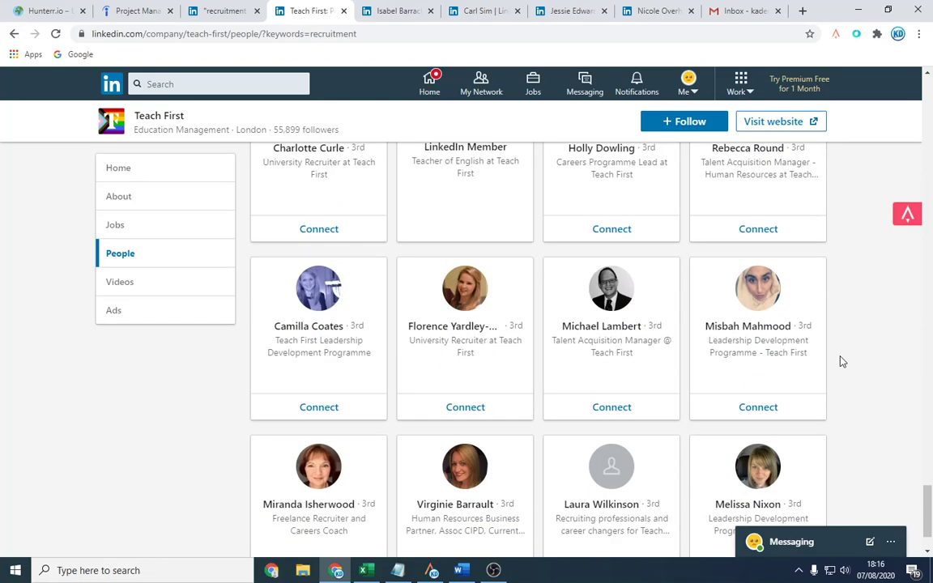
drag(928, 506, 929, 84)
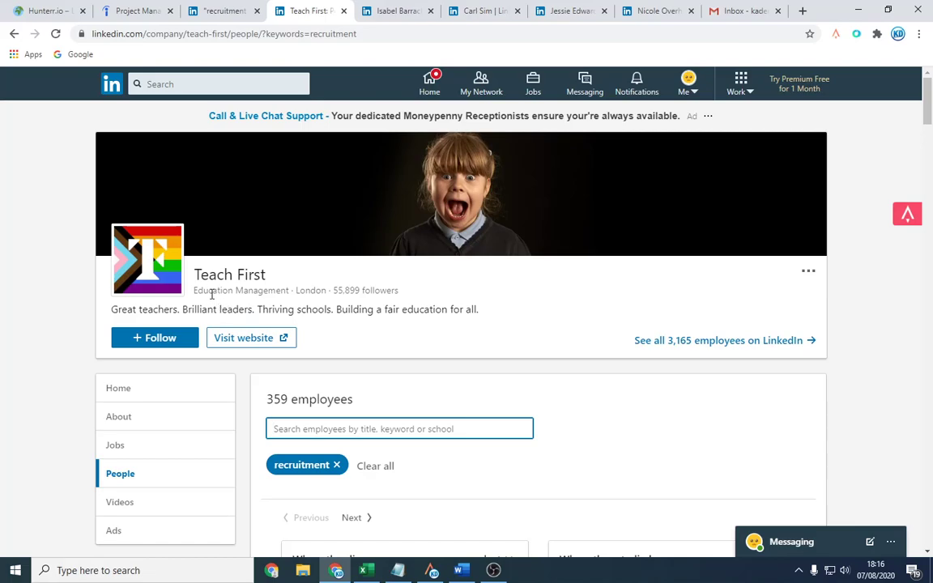
Step: Search Google for Teach First, open its official website to check the domain, and close that tab
drag(197, 274, 269, 279)
right_click(273, 280)
click(304, 300)
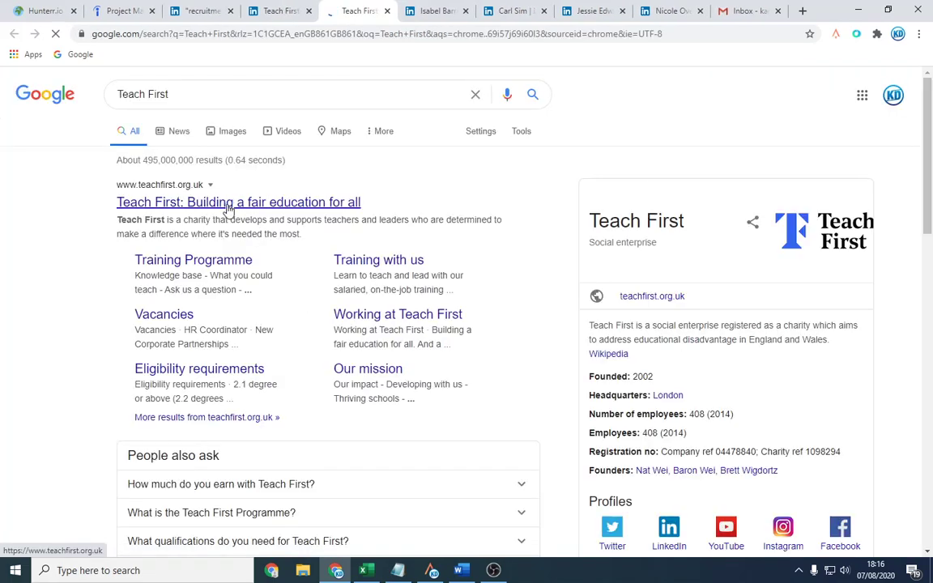
click(231, 203)
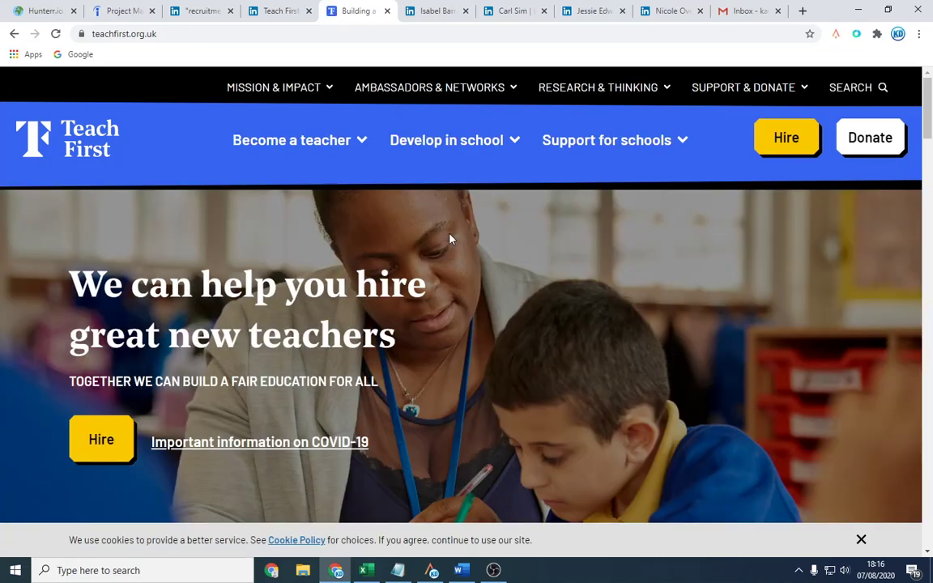
click(272, 153)
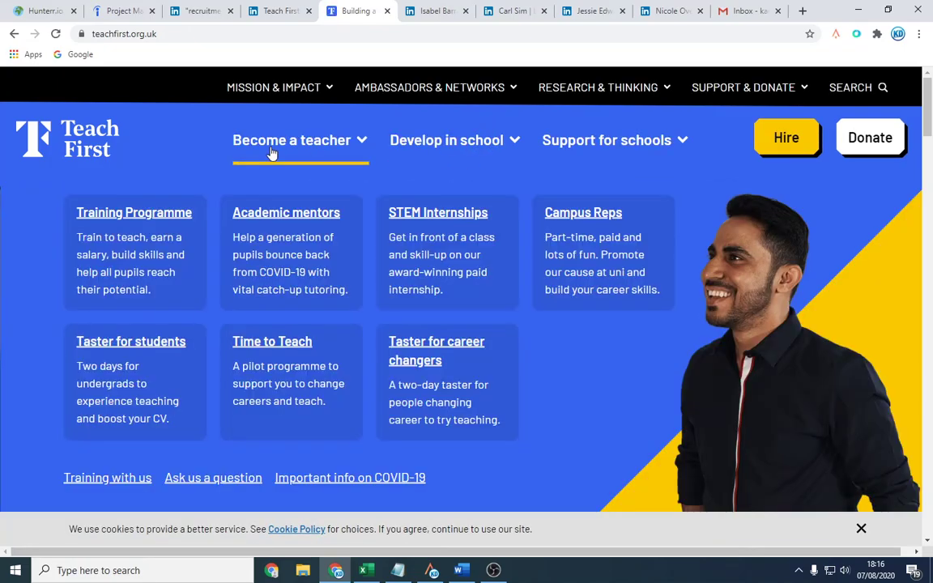
click(388, 12)
click(312, 270)
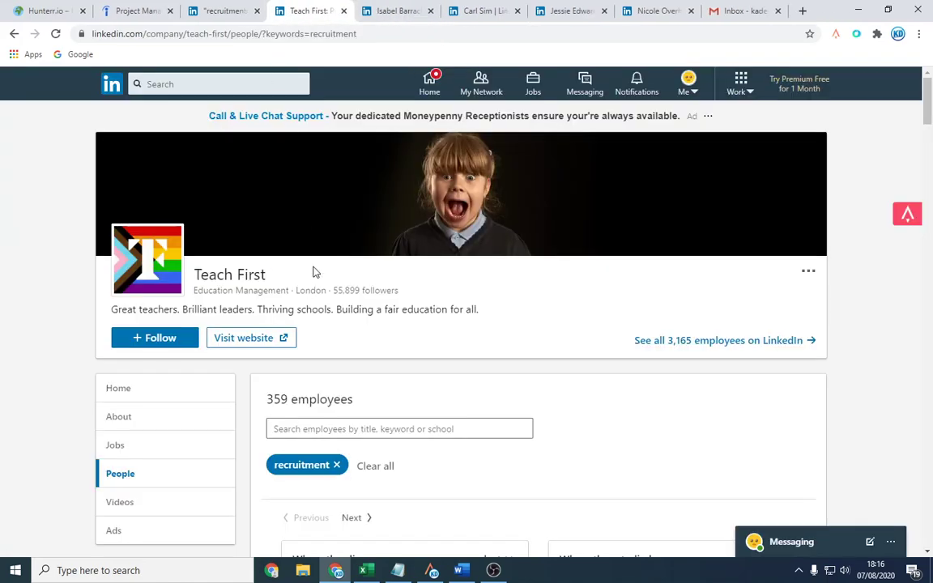
Step: Skim the filtered Teach First recruitment staff once more and close the recruitment search and Teach First tabs
scroll(423, 314, down, 4)
scroll(423, 316, down, 1)
scroll(423, 321, down, 8)
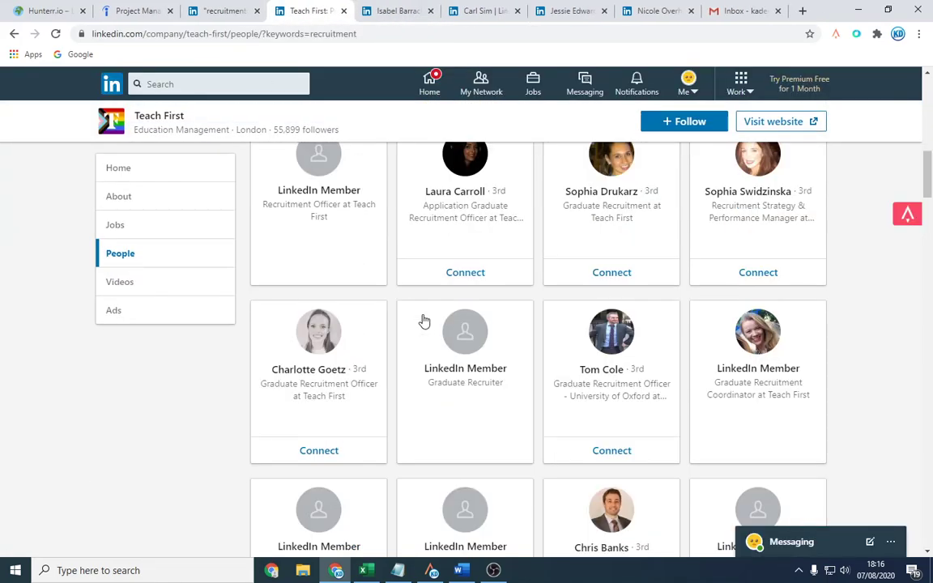
scroll(423, 320, down, 5)
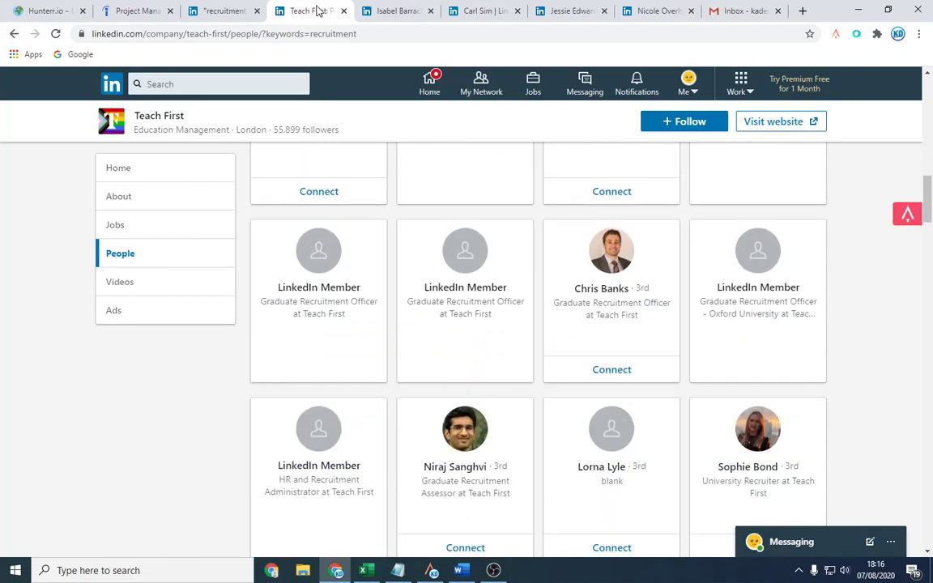
click(395, 10)
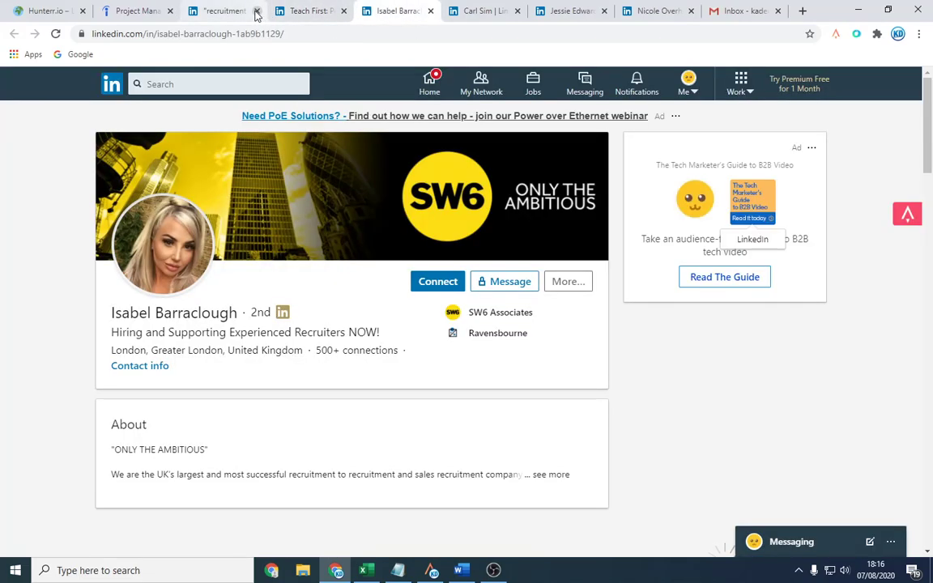
click(256, 11)
click(256, 10)
Step: Check the SW6 Associates researcher's profile for recommendations, expand the full skills list, and close that tab
scroll(247, 332, down, 15)
scroll(243, 339, down, 15)
scroll(243, 339, up, 8)
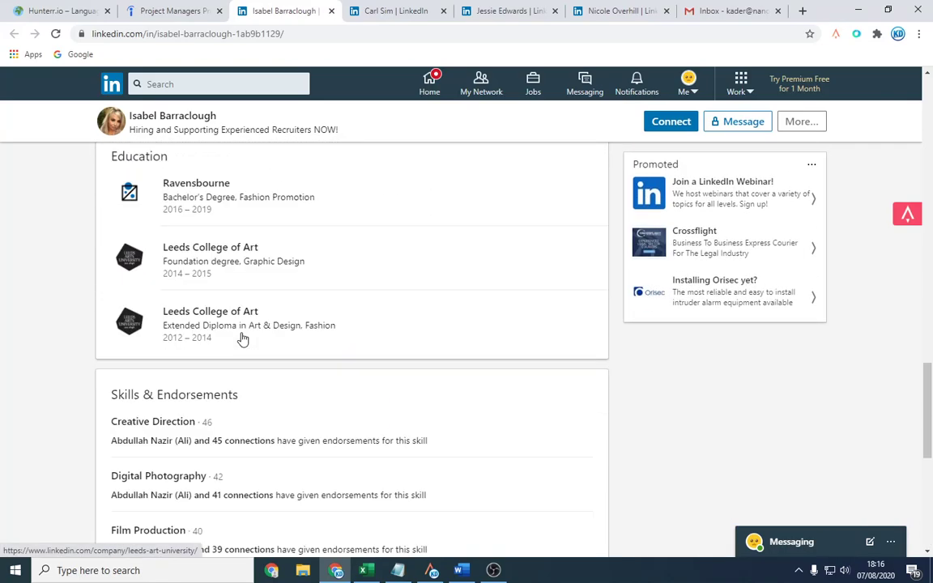
scroll(247, 342, down, 3)
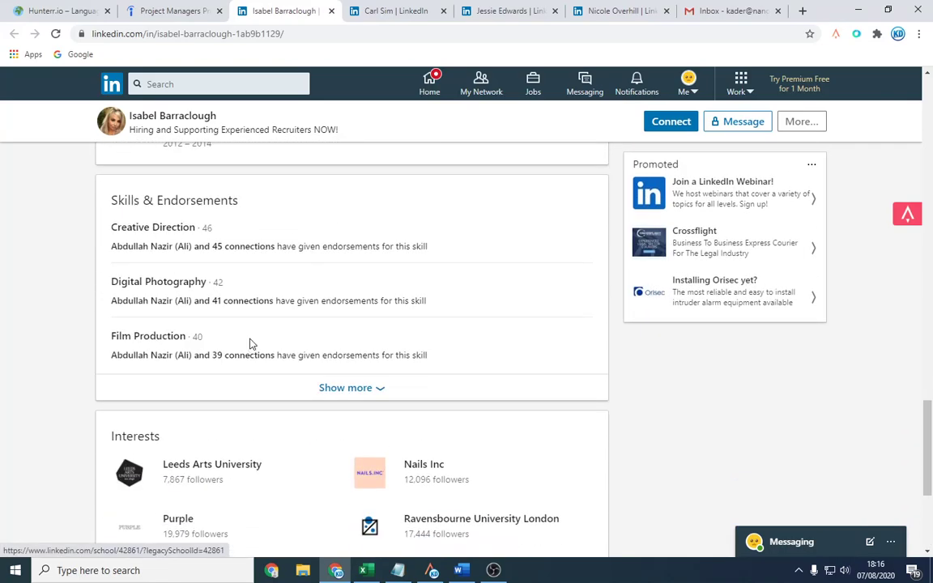
click(361, 389)
scroll(304, 369, up, 4)
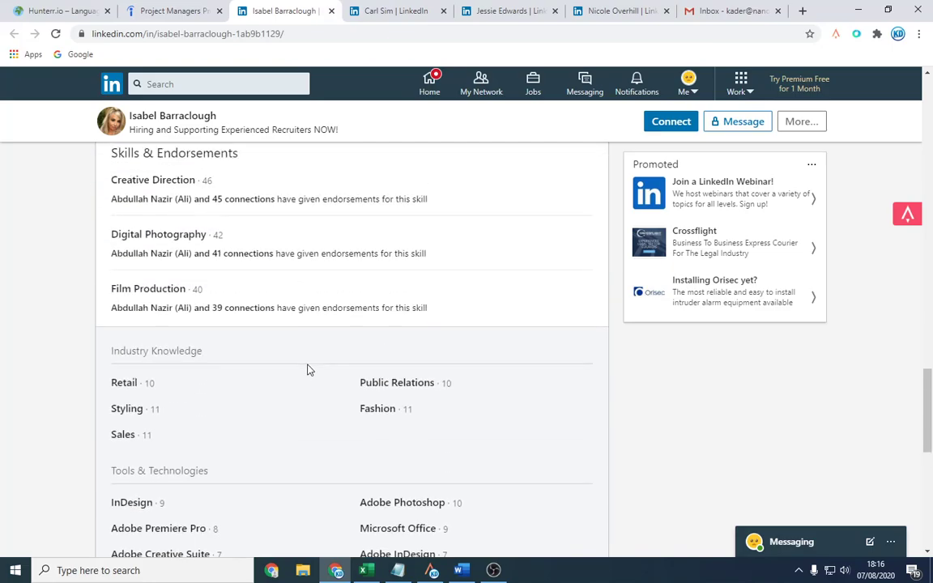
scroll(307, 370, up, 15)
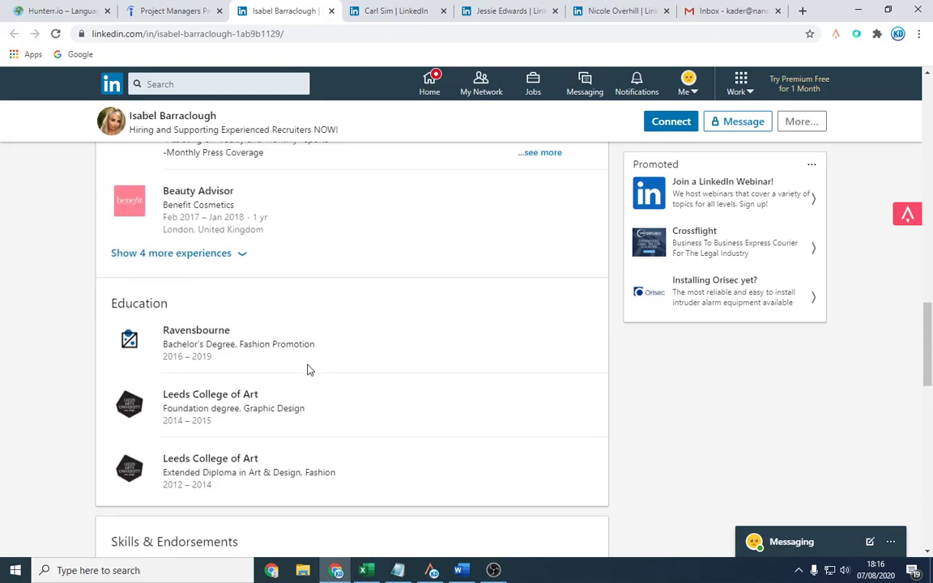
scroll(308, 364, up, 4)
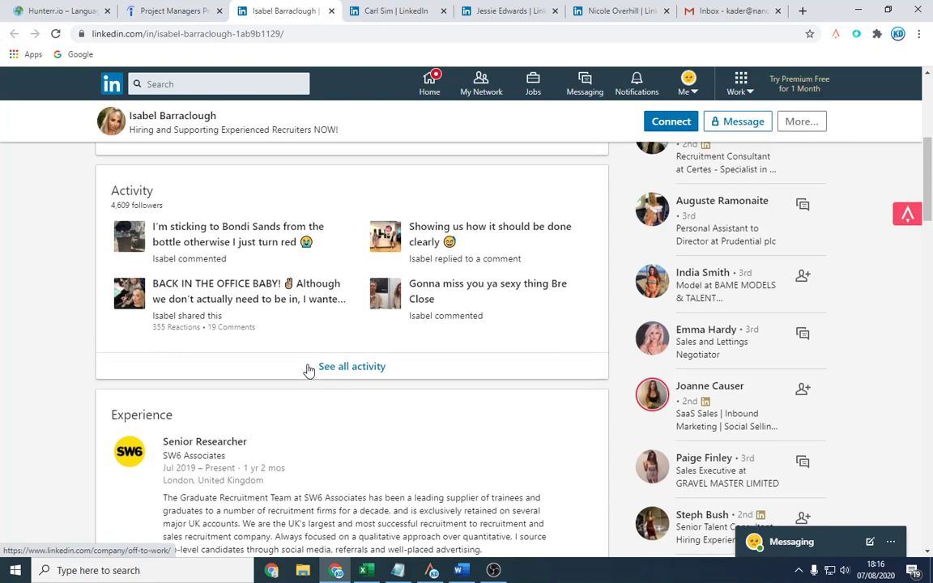
click(332, 12)
Step: Review the talent acquisition professional's Experience at Investec and McLaren Automotive, down to Skills & Endorsements
scroll(344, 300, down, 10)
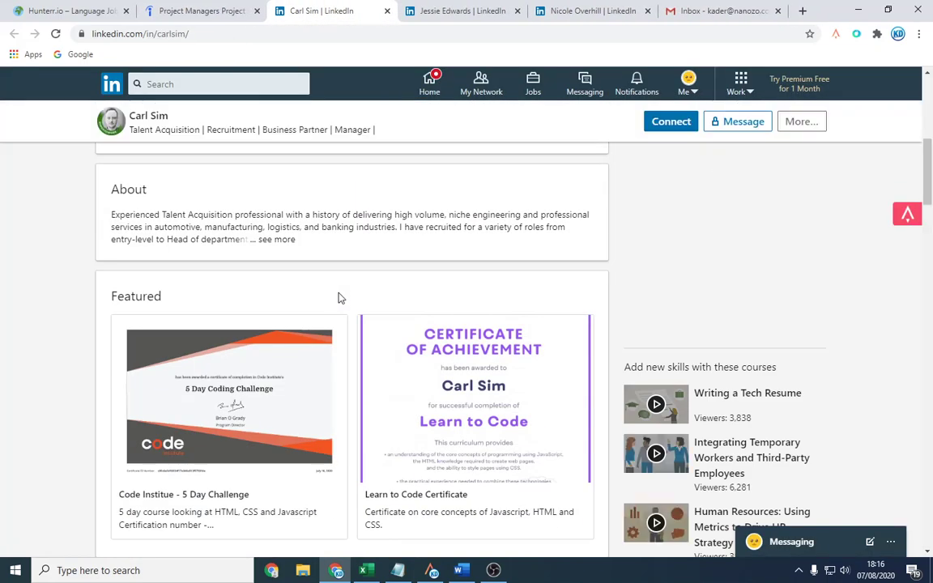
scroll(352, 293, down, 3)
scroll(348, 324, up, 3)
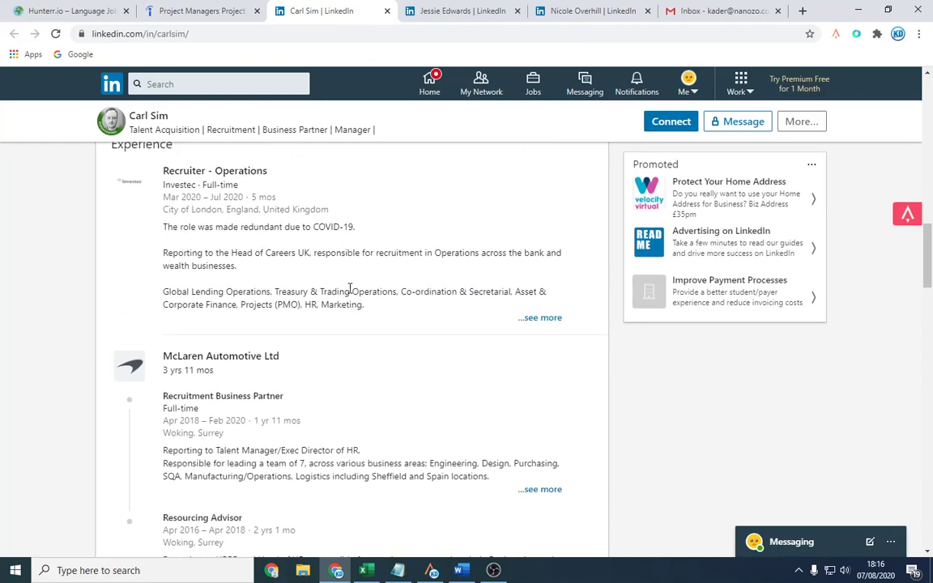
scroll(350, 334, up, 2)
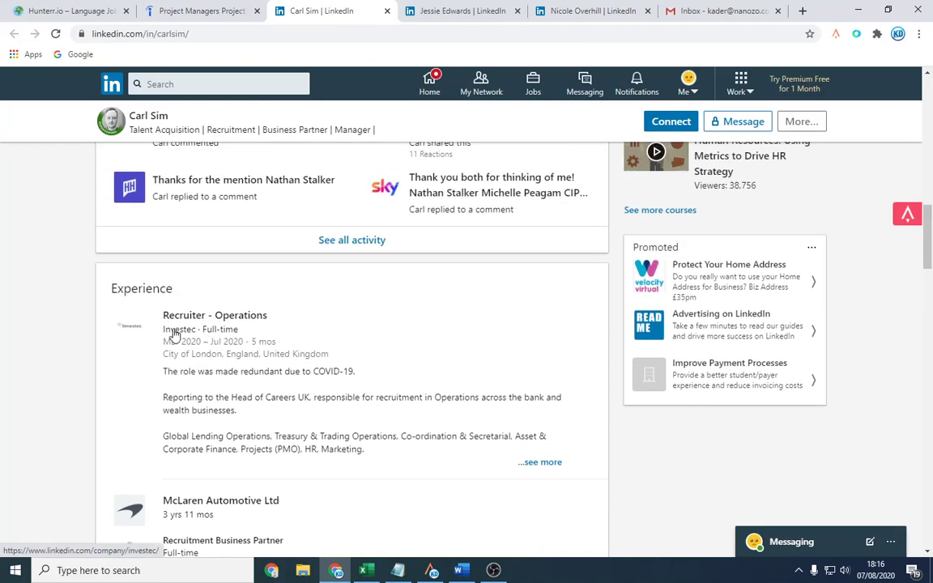
scroll(328, 333, down, 15)
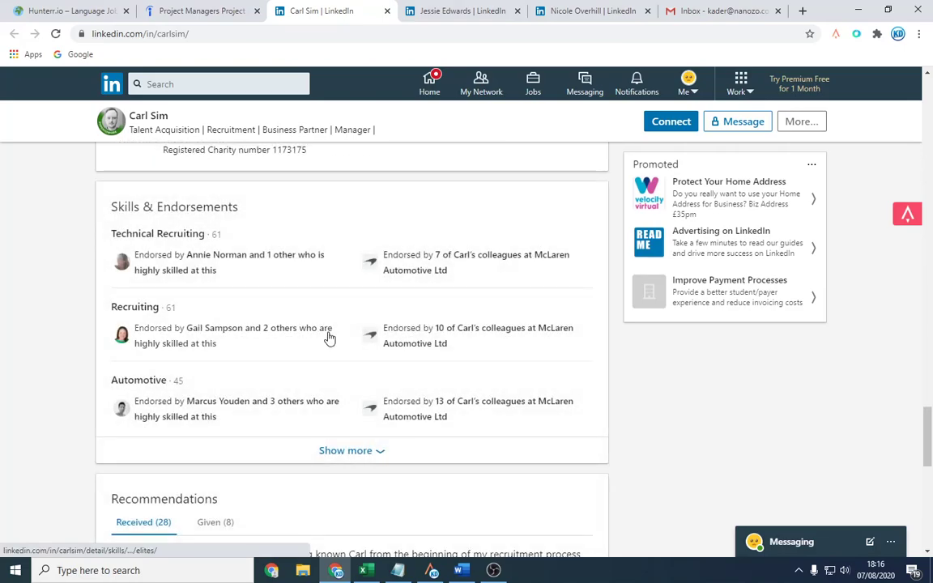
Step: Expand the full skills list and show the people who endorsed the Contract Recruitment skill
click(349, 452)
scroll(285, 298, up, 5)
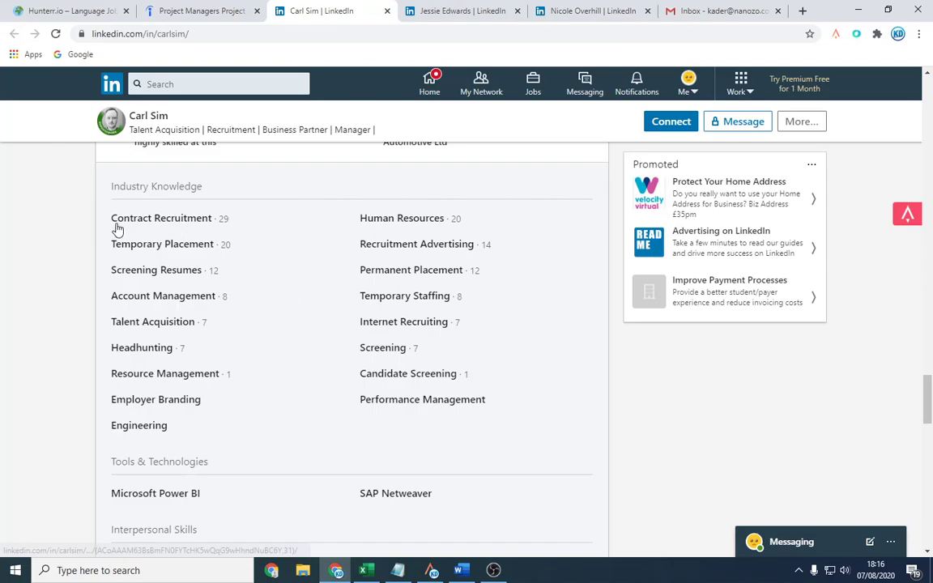
click(256, 288)
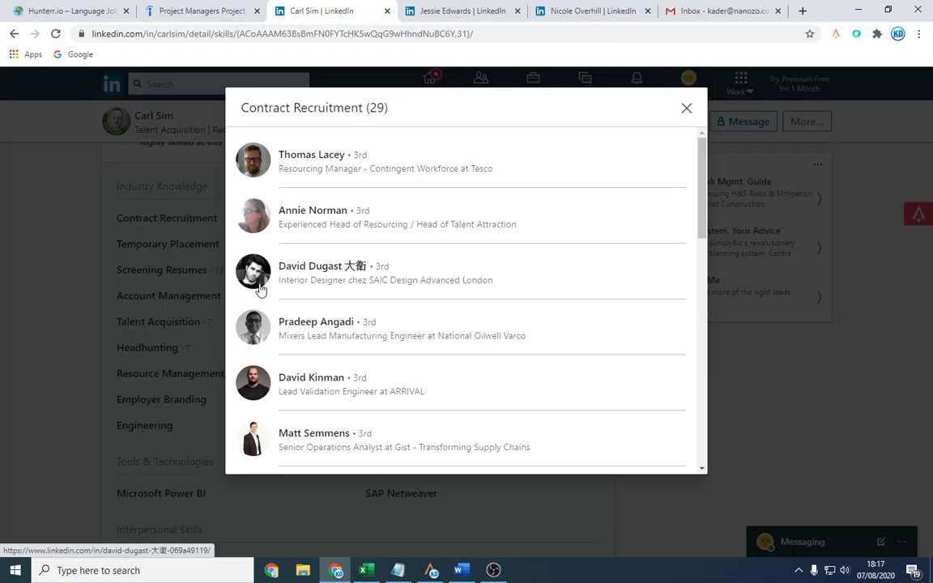
Step: Open the profile of the endorsing Resourcing Manager at Tesco and check the current employer in the Experience section
click(311, 159)
scroll(332, 335, down, 5)
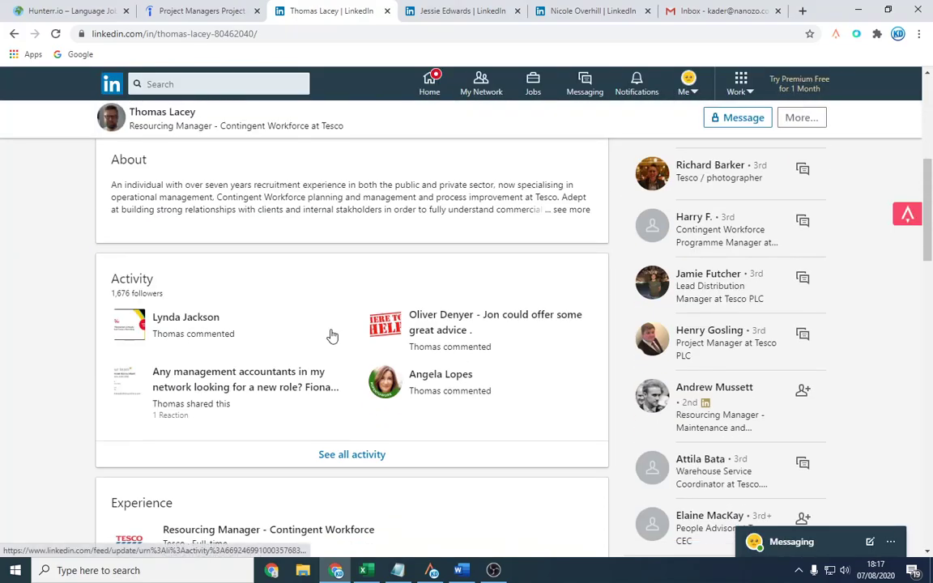
scroll(332, 335, down, 5)
scroll(331, 335, up, 10)
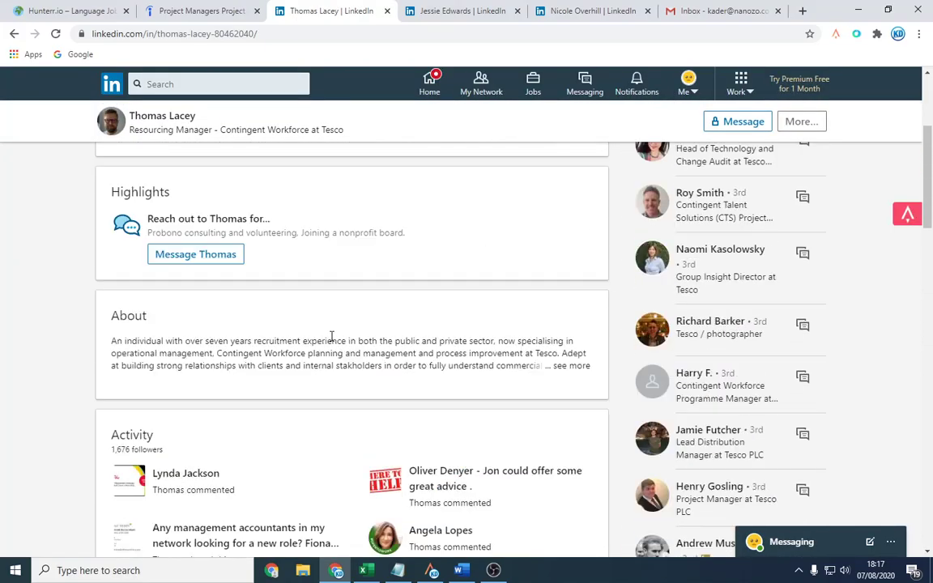
scroll(244, 305, down, 9)
scroll(191, 233, up, 2)
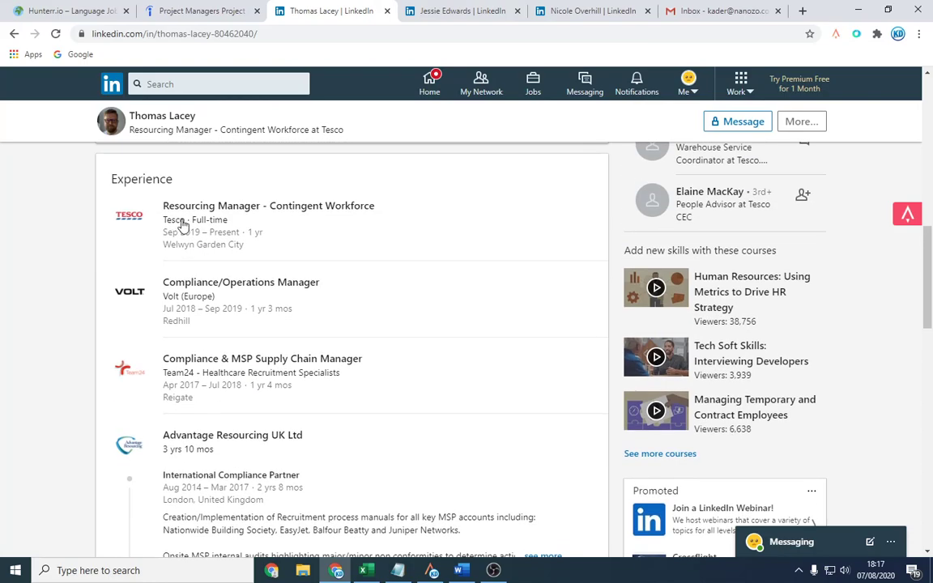
Step: Open Tesco's LinkedIn company page, go to its linked website, and check the full web address for the domain
click(183, 225)
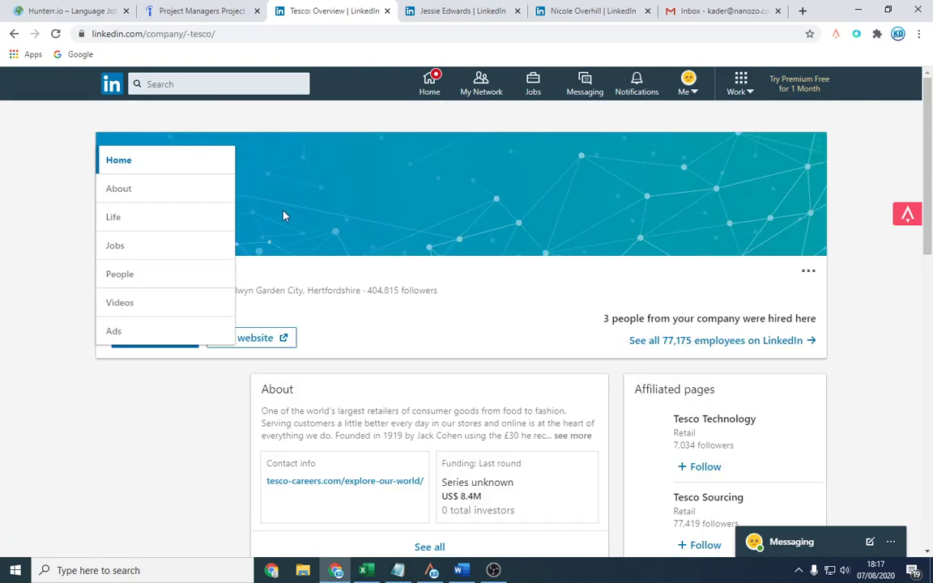
click(261, 345)
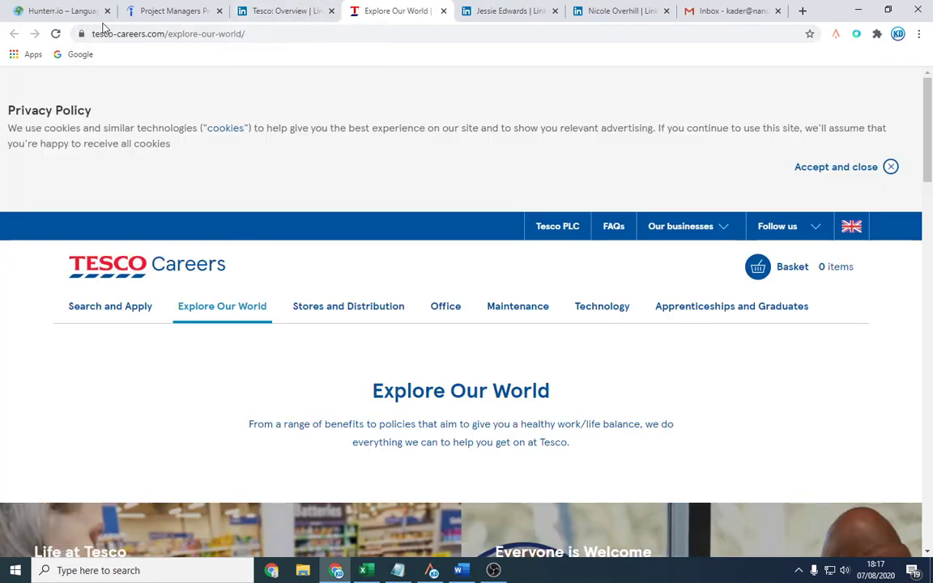
drag(106, 33, 161, 35)
click(159, 35)
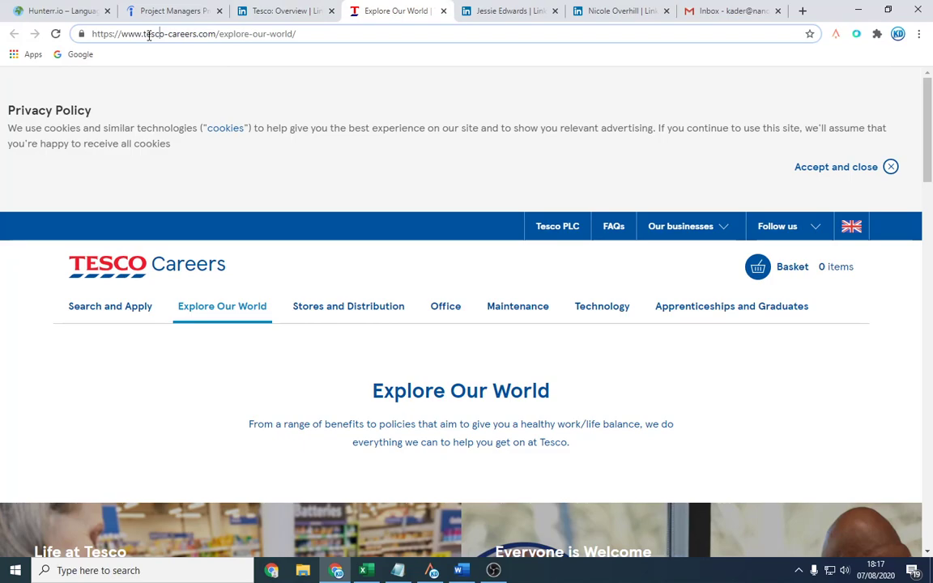
Step: Switch to the profile of the recruitment consultant open to opportunities and read the received client recommendations
click(292, 10)
scroll(324, 373, down, 20)
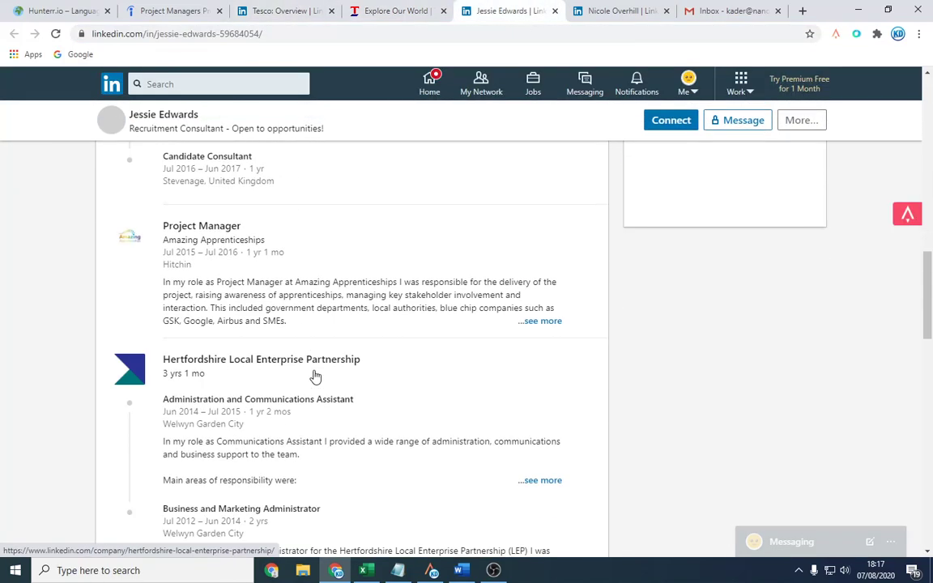
scroll(368, 384, down, 2)
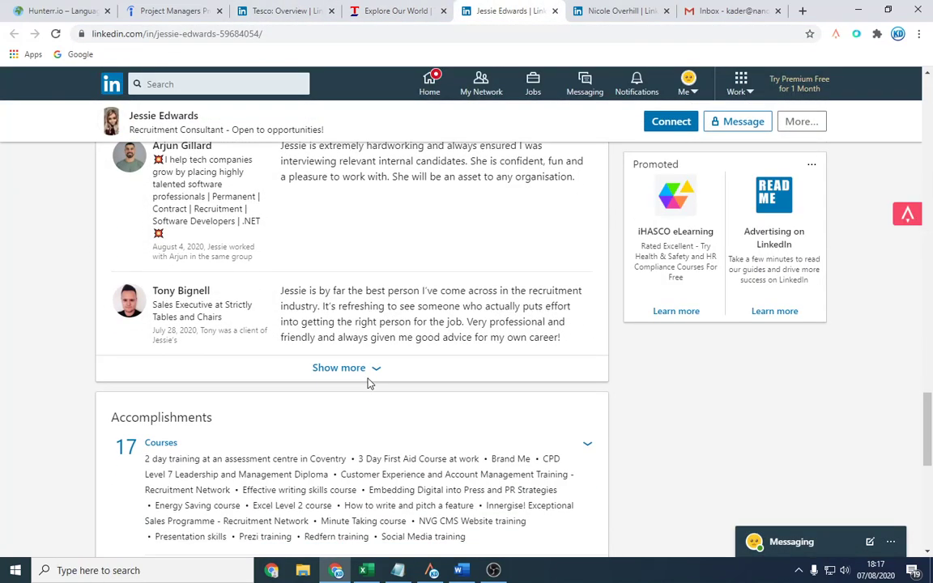
Step: Expand the received recommendations on the profile and review which clients wrote them and their companies
scroll(368, 384, up, 1)
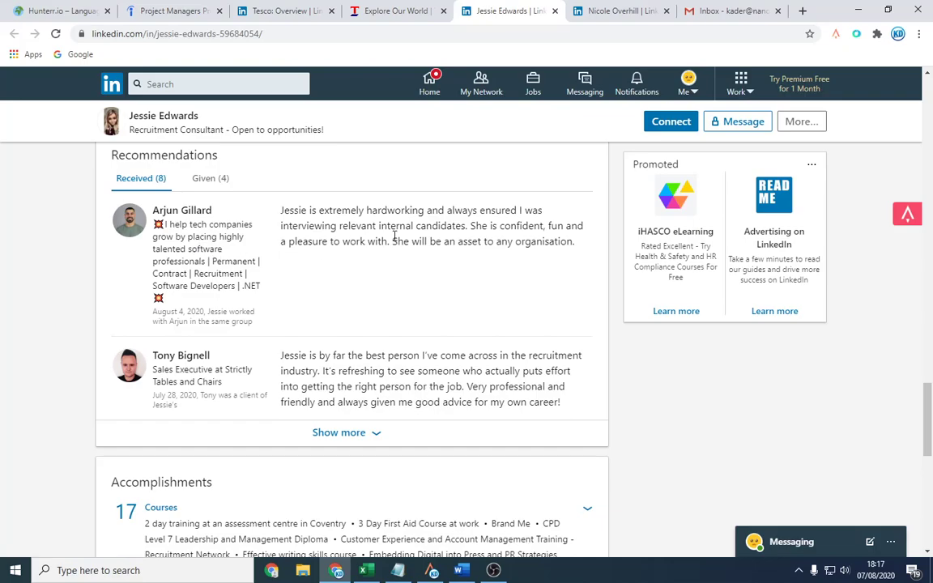
click(370, 434)
scroll(260, 352, up, 3)
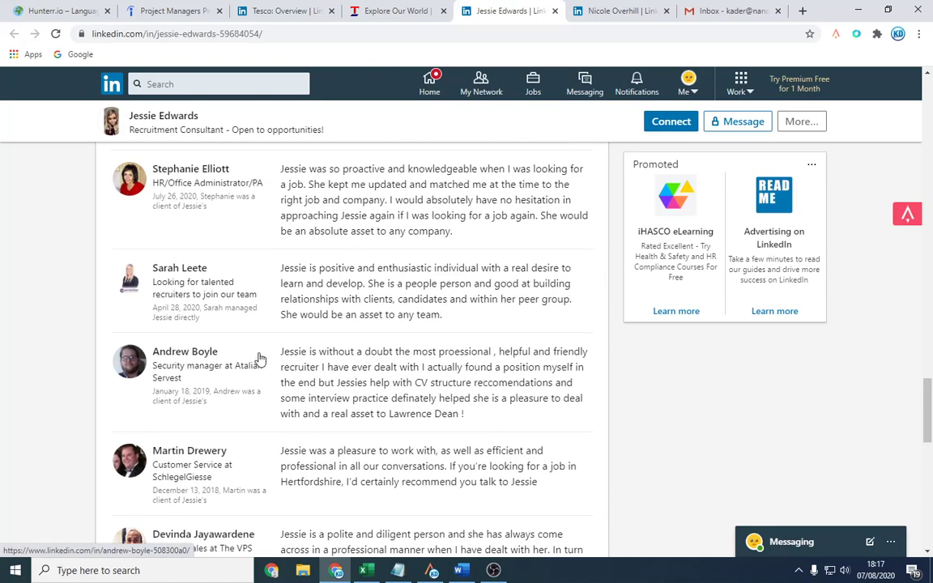
scroll(260, 356, up, 3)
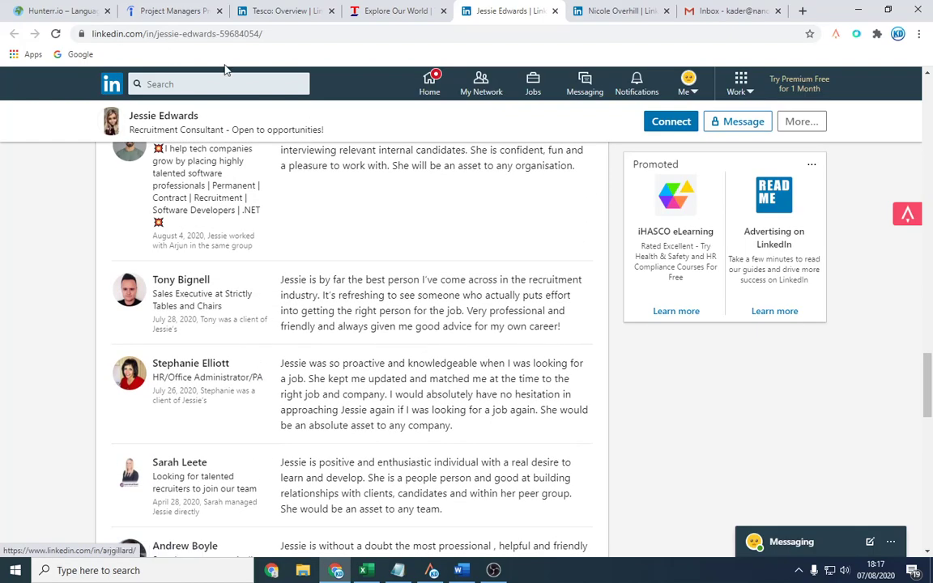
Step: Close this profile and check the received recommendations on the profile of the Recruitment Consultant at The ONE Group Ltd
middle_click(508, 5)
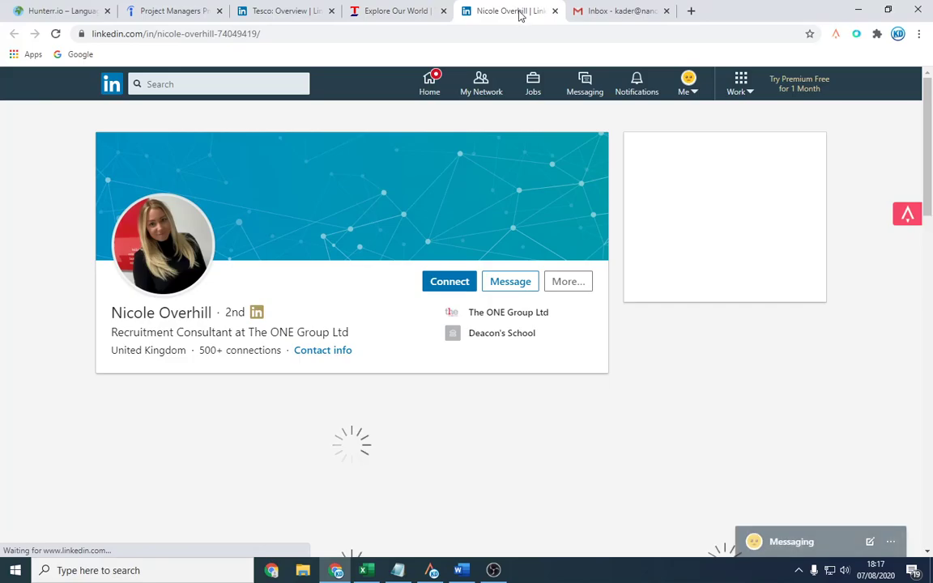
scroll(292, 280, down, 15)
scroll(286, 300, down, 9)
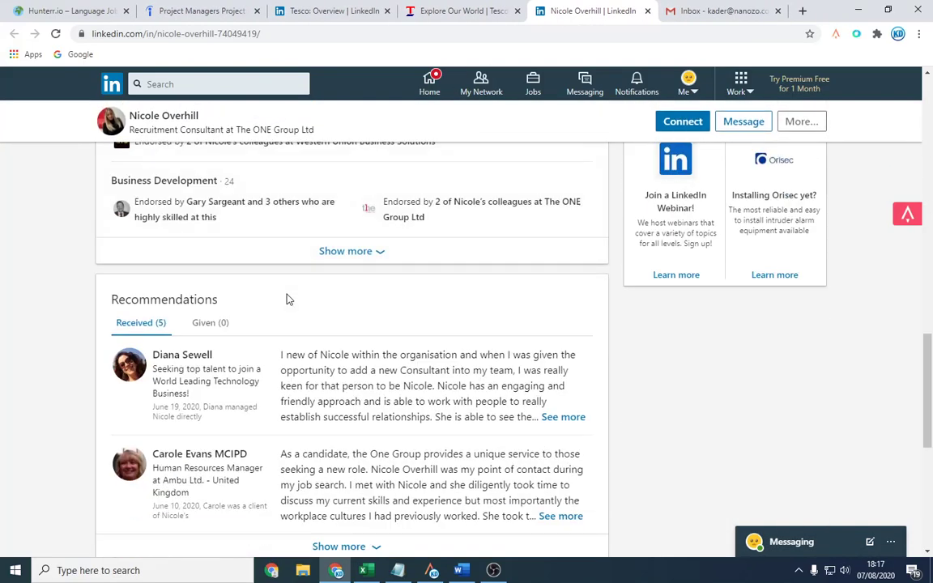
scroll(286, 300, up, 6)
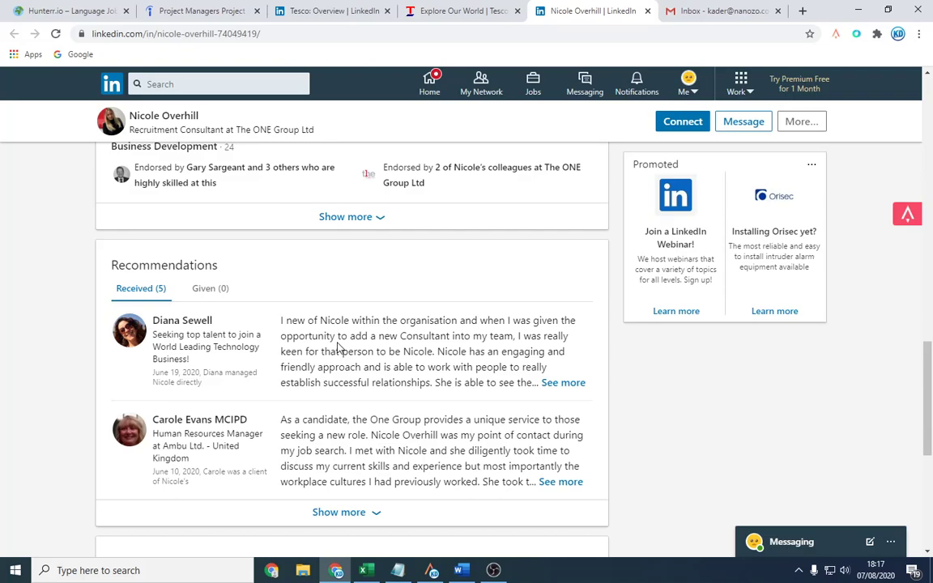
drag(324, 419, 400, 435)
click(362, 438)
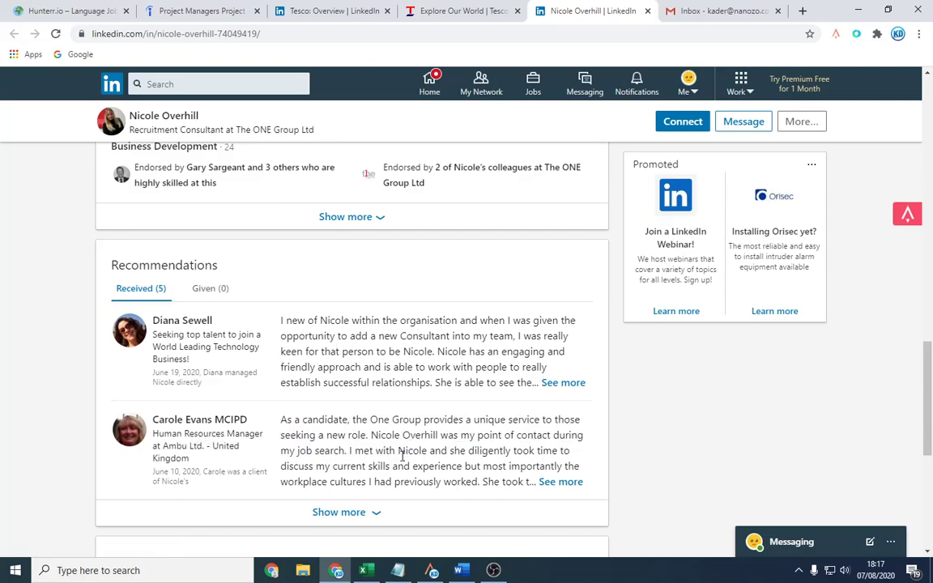
Step: Expand the recommendation from the Human Resources Manager at Ambu Ltd. and read its full text for signs of a client relationship
click(561, 482)
scroll(553, 478, down, 3)
scroll(489, 396, up, 2)
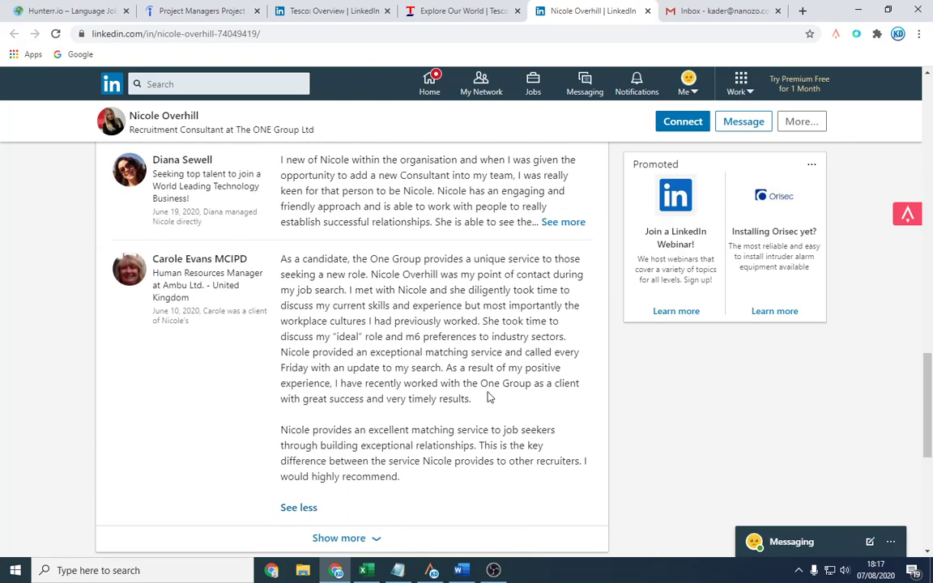
drag(318, 273, 438, 383)
click(441, 381)
double_click(429, 429)
click(502, 444)
drag(361, 159, 444, 203)
click(444, 203)
scroll(403, 211, up, 1)
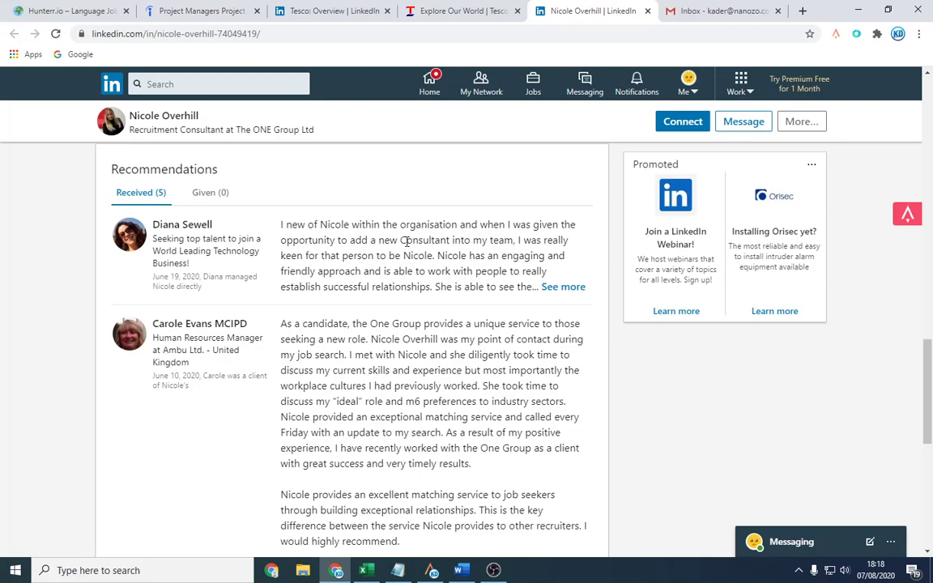
Step: Go to the LinkedIn home feed and look through the recent posts
click(433, 86)
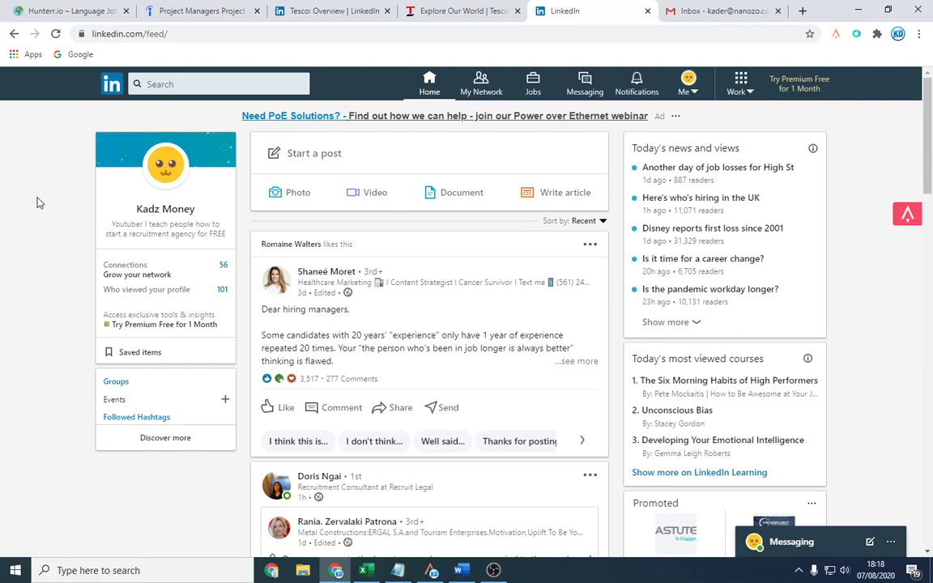
scroll(37, 203, down, 7)
scroll(36, 203, up, 2)
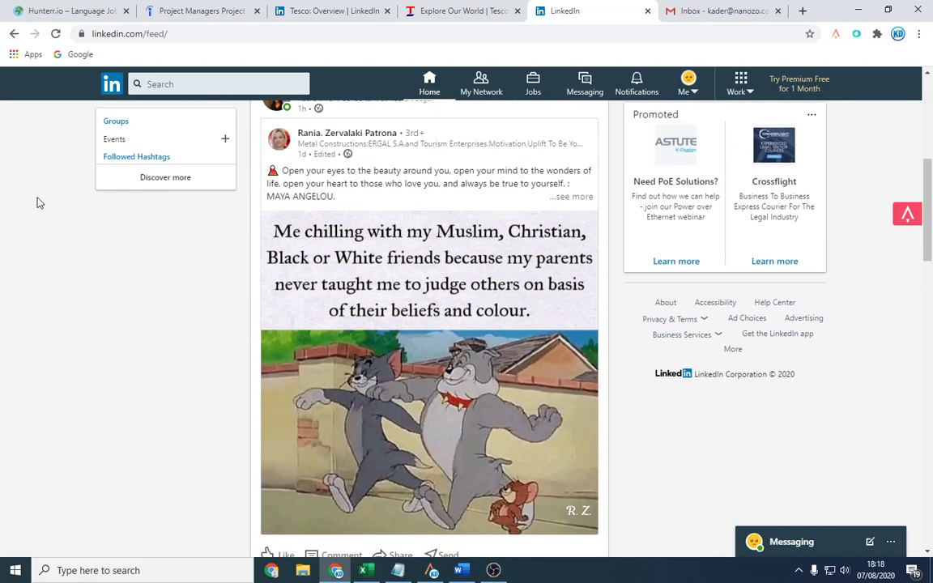
scroll(37, 202, up, 5)
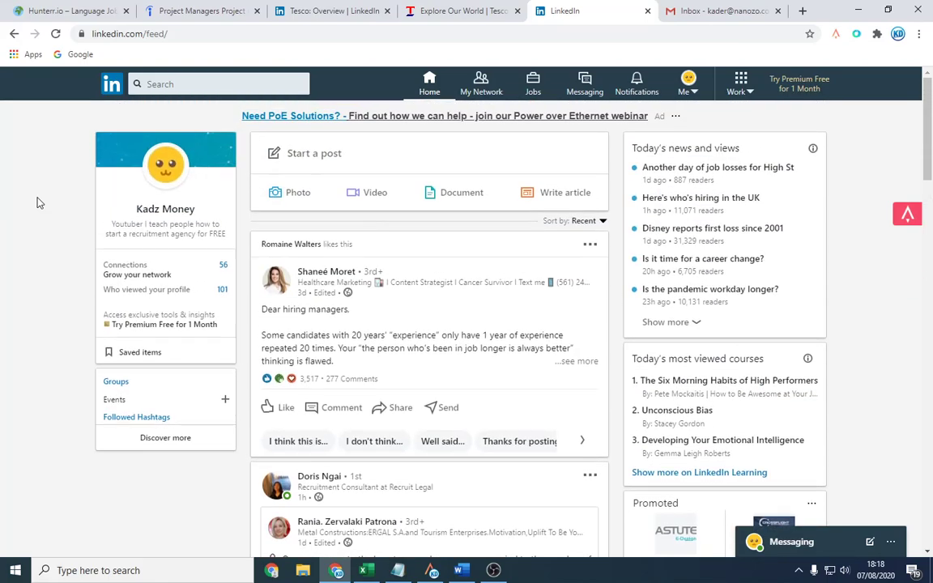